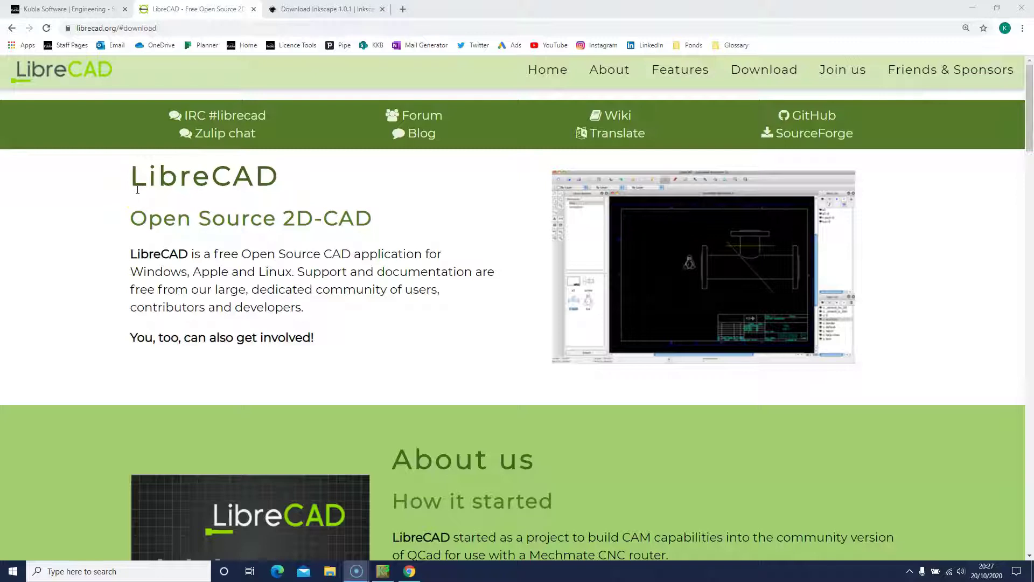
Step: Switch to the Download Inkscape 1.0.1 browser tab
{"action": "left_click", "coordinate": [300, 12]}
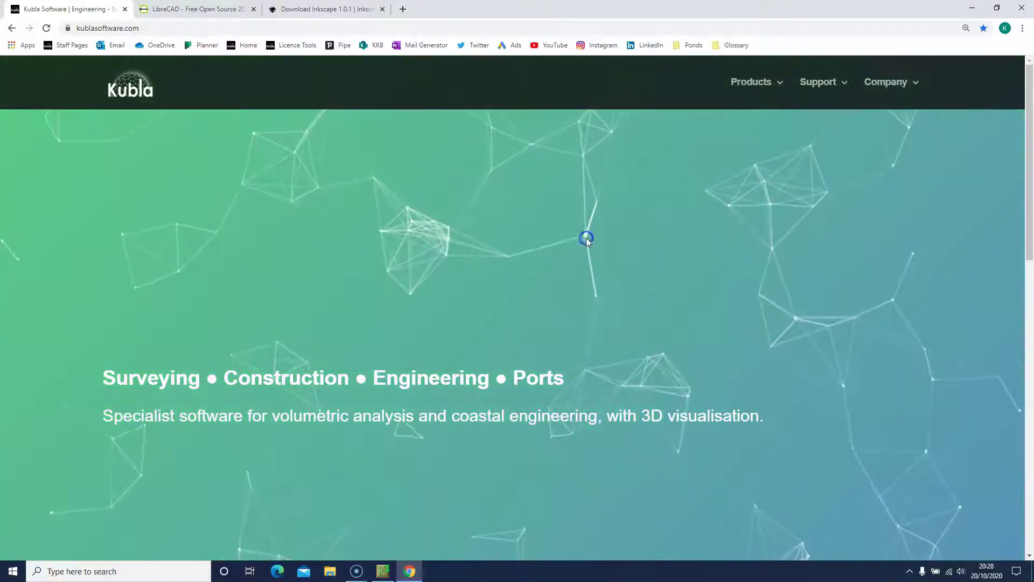
Step: Go to the Kubla Cubed free download page on the Kubla Software website
{"action": "left_click", "coordinate": [751, 86]}
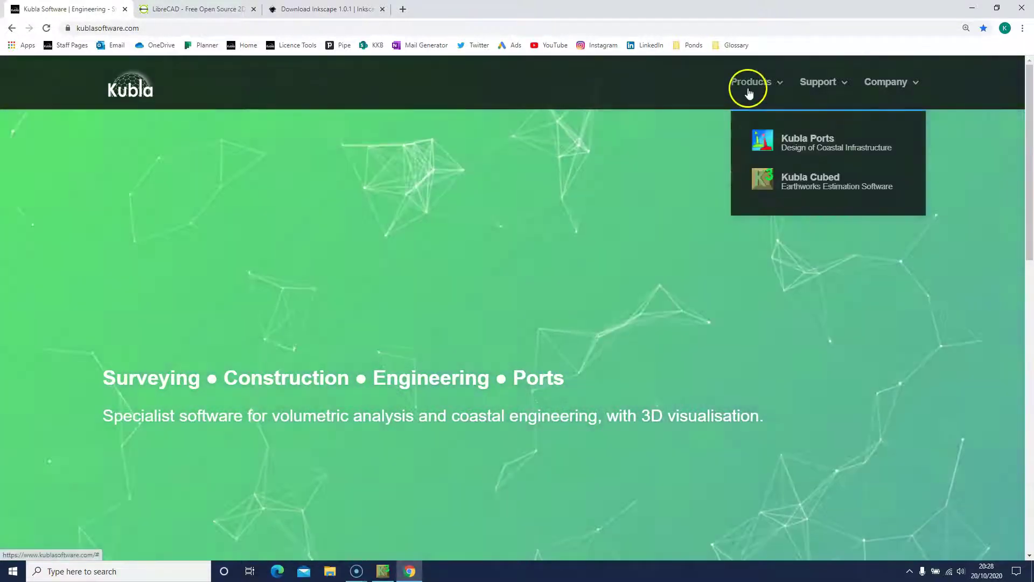
{"action": "left_click", "coordinate": [761, 177]}
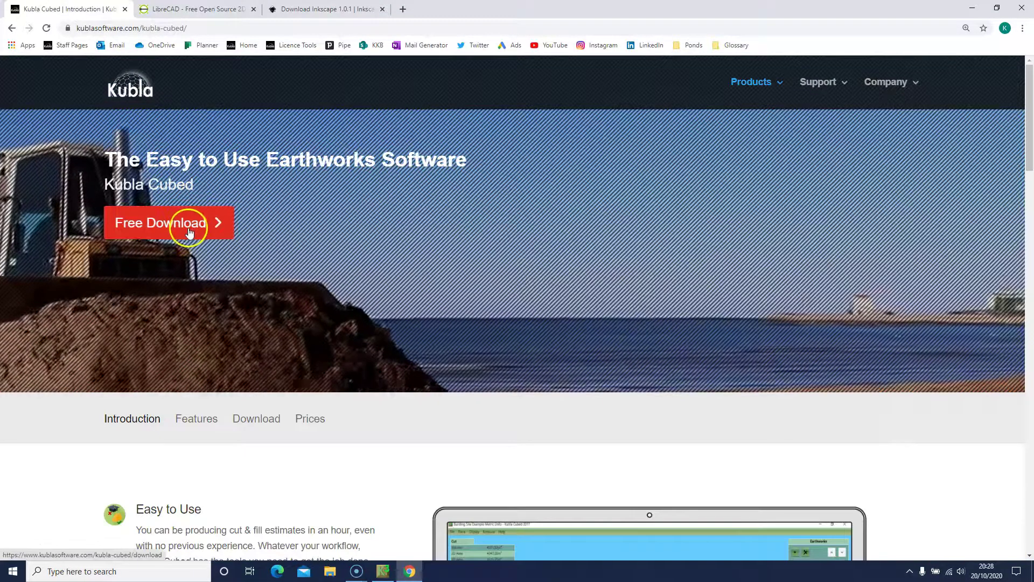
{"action": "left_click", "coordinate": [188, 231]}
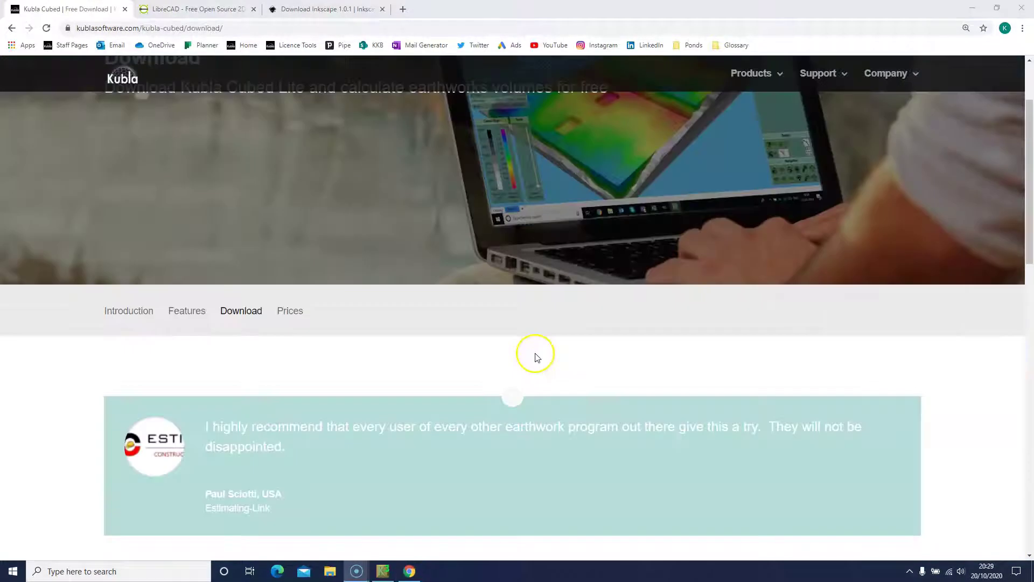
{"action": "scroll", "coordinate": [537, 357], "scroll_direction": "down", "scroll_amount": 7}
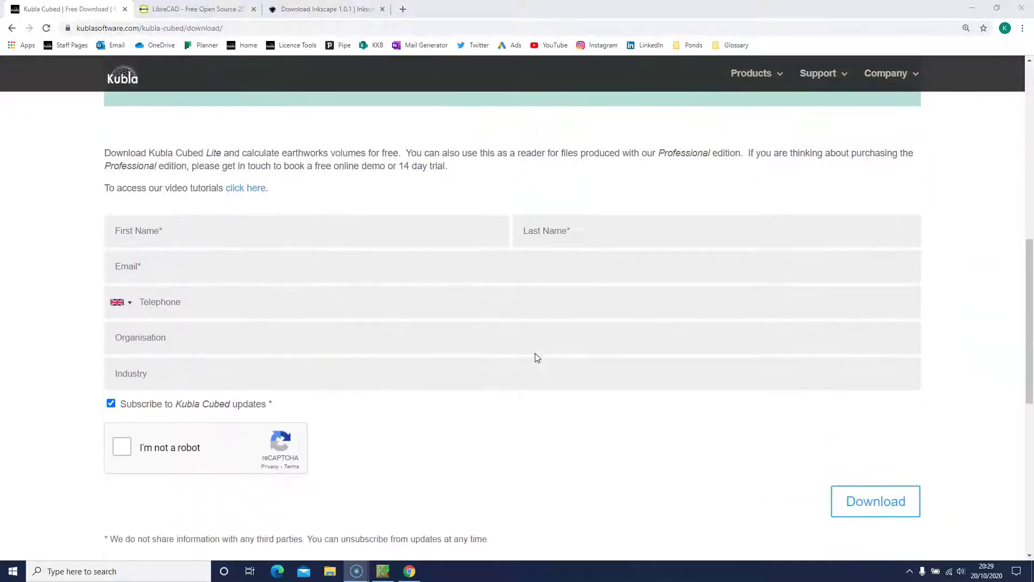
Step: Fill in the signup form with the user's name, e-mail, organisation and industry 'Software', then launch Kubla Cubed
{"action": "left_click", "coordinate": [323, 239]}
{"action": "key", "text": "Tab"}
{"action": "key", "text": "Tab"}
{"action": "key", "text": "Tab"}
{"action": "key", "text": "Tab"}
{"action": "key", "text": "Tab"}
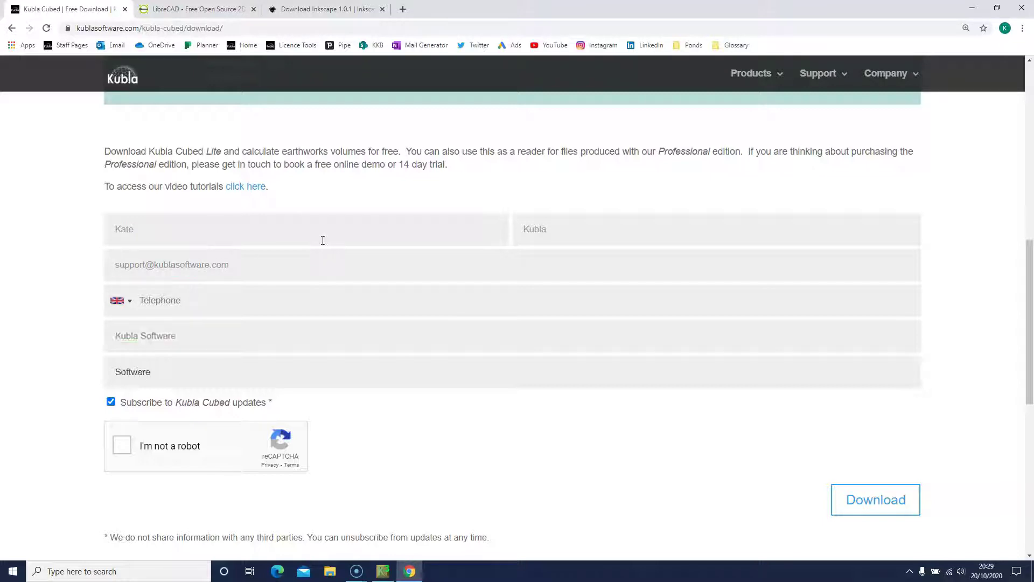
{"action": "left_click", "coordinate": [178, 445]}
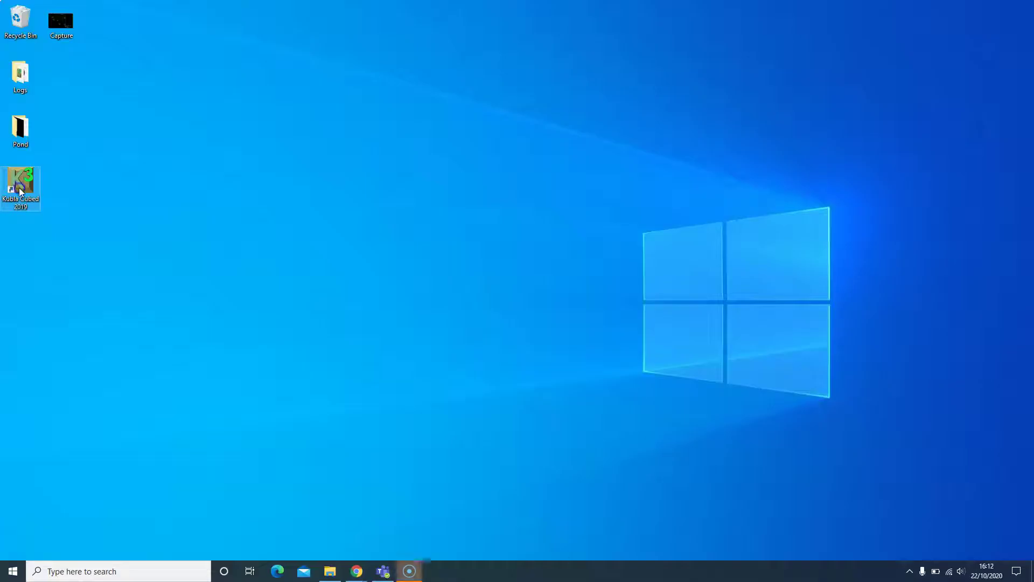
{"action": "double_click", "coordinate": [20, 185]}
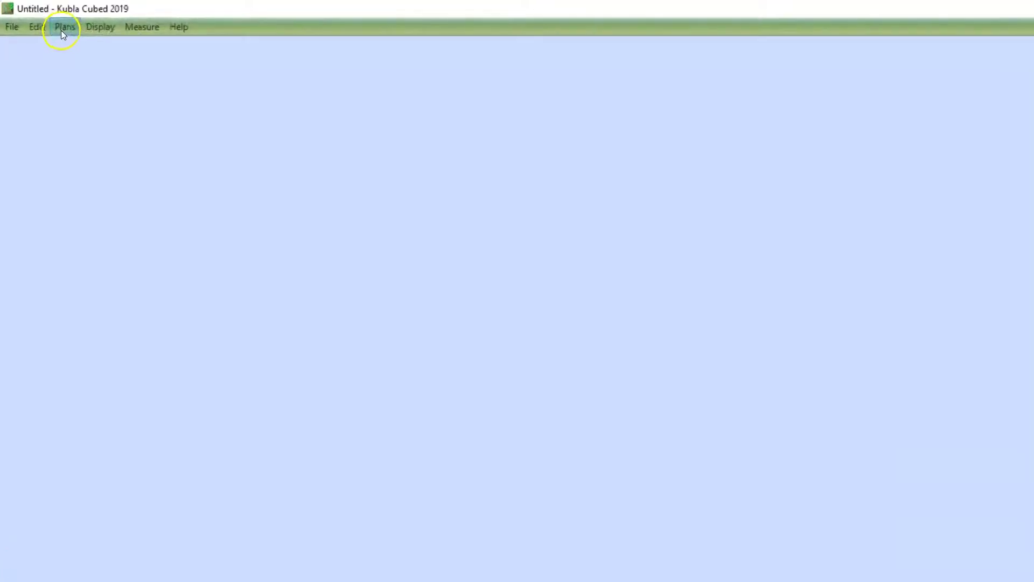
Step: Add the Garden Pond (2) PDF from the Pond folder as the site plan
{"action": "left_click", "coordinate": [64, 28]}
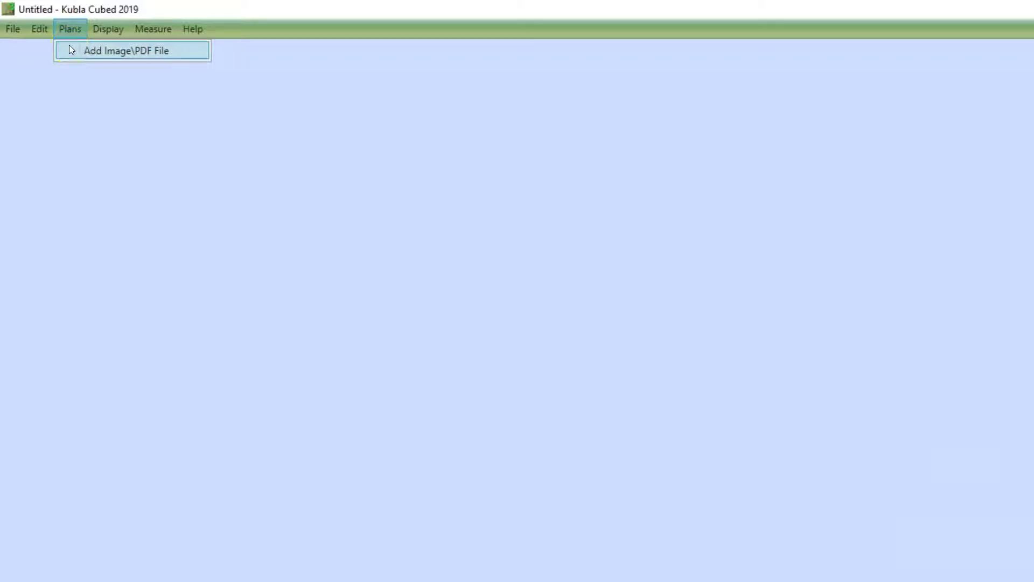
{"action": "left_click", "coordinate": [69, 47]}
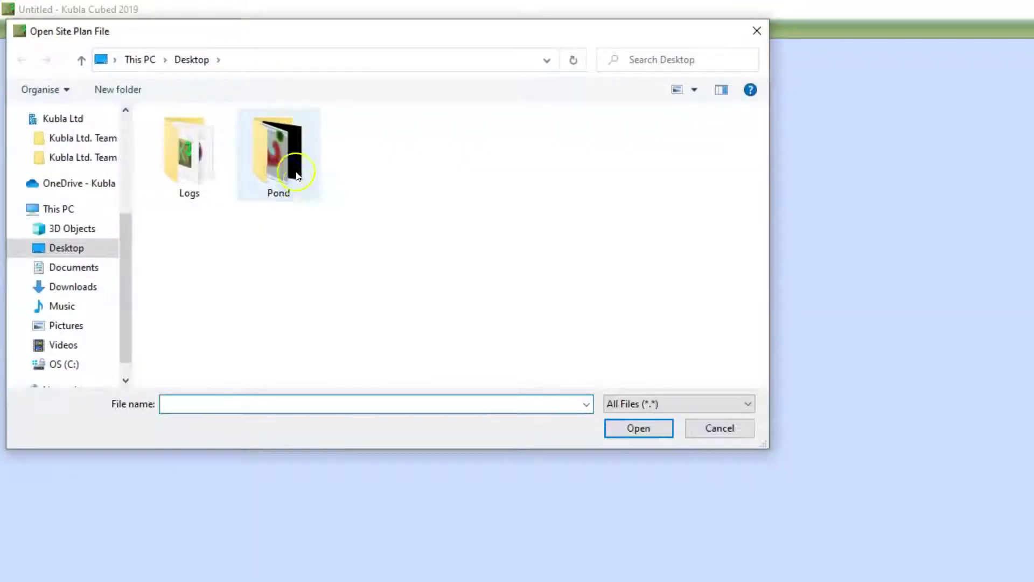
{"action": "double_click", "coordinate": [280, 157]}
{"action": "left_click", "coordinate": [361, 159]}
{"action": "double_click", "coordinate": [361, 158]}
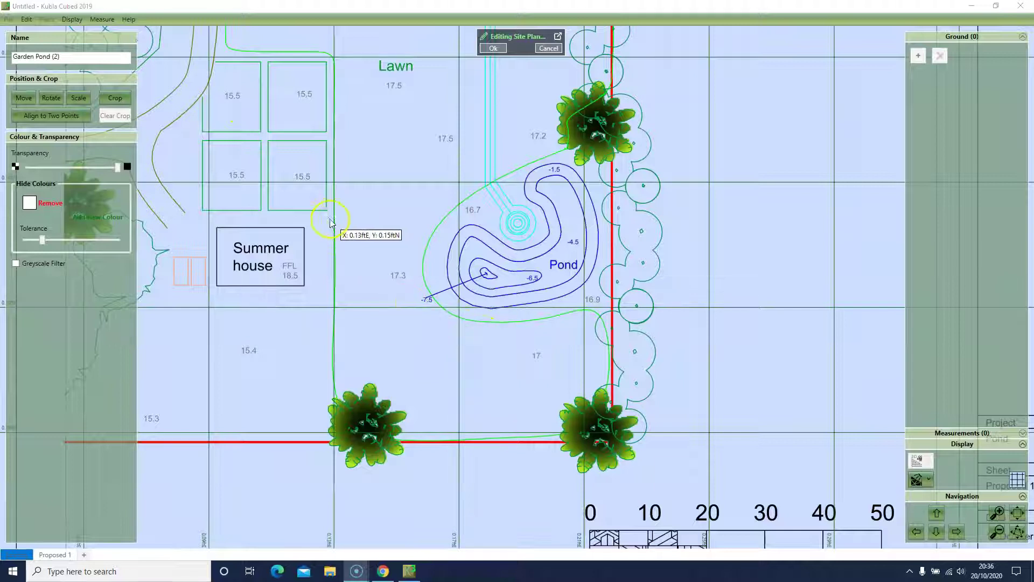
Step: Confirm display units of cubic yards for volumes and square feet for areas
{"action": "left_click", "coordinate": [102, 20]}
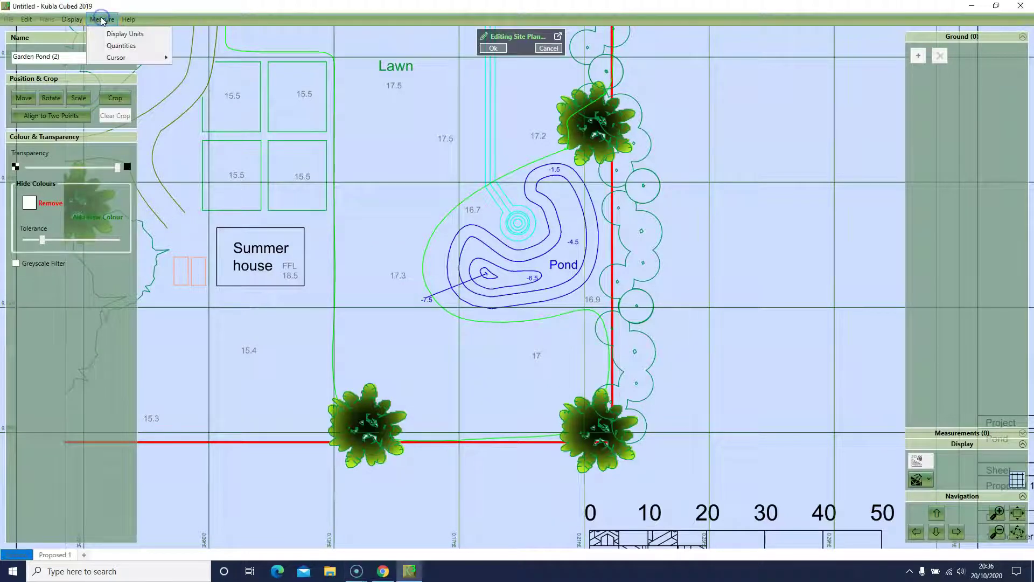
{"action": "left_click", "coordinate": [112, 33]}
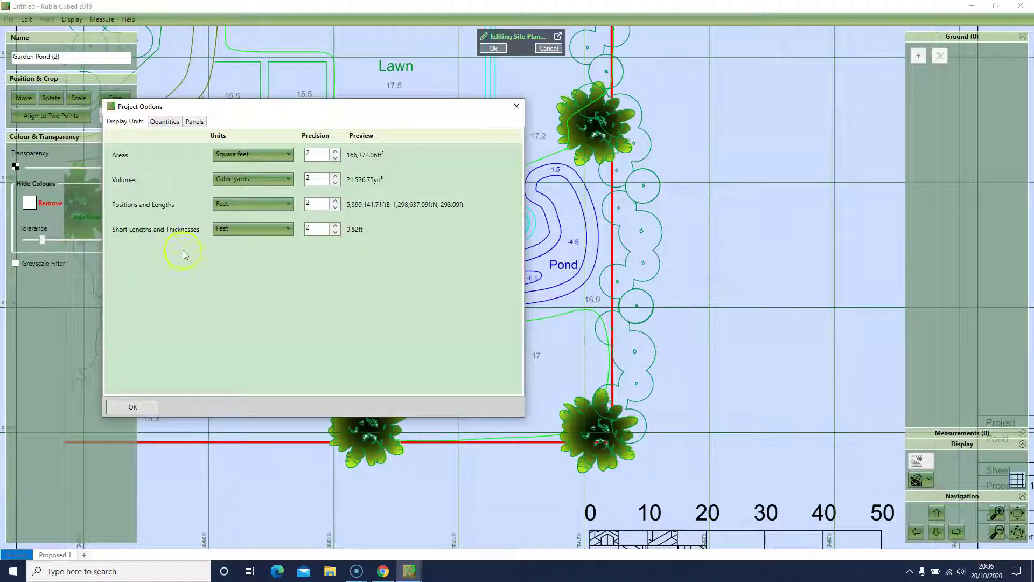
{"action": "left_click", "coordinate": [229, 183]}
{"action": "left_click", "coordinate": [230, 179]}
{"action": "left_click", "coordinate": [239, 156]}
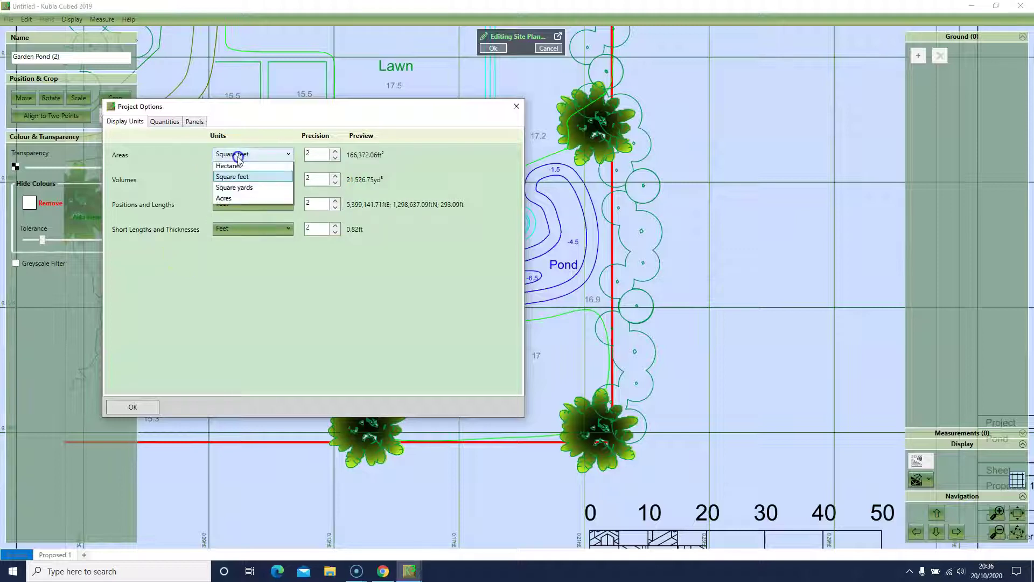
{"action": "left_click", "coordinate": [235, 155]}
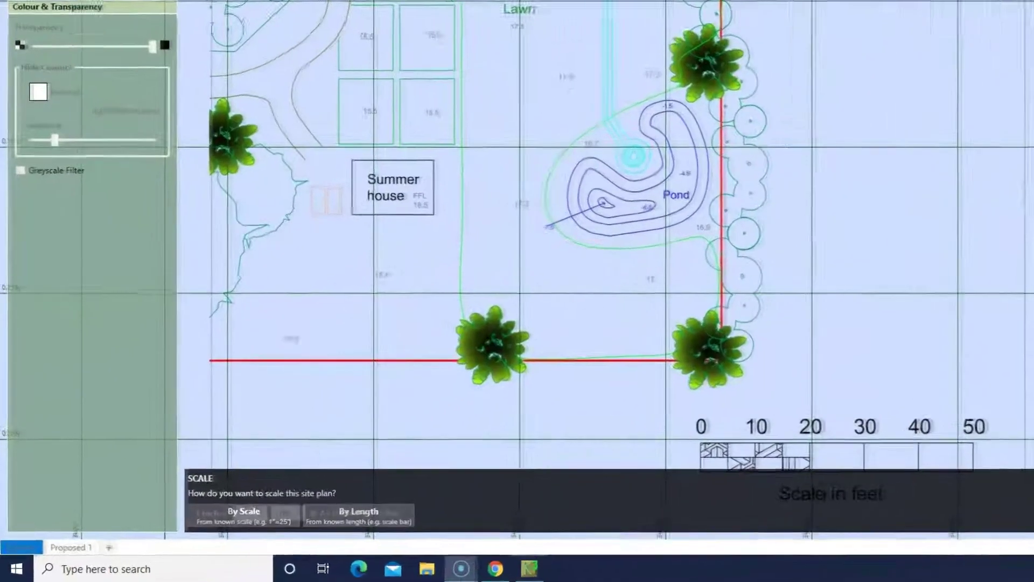
Step: Scale the plan by tracing the 0–50 scale bar as 50 ft, then accept the site plan
{"action": "left_click", "coordinate": [188, 530]}
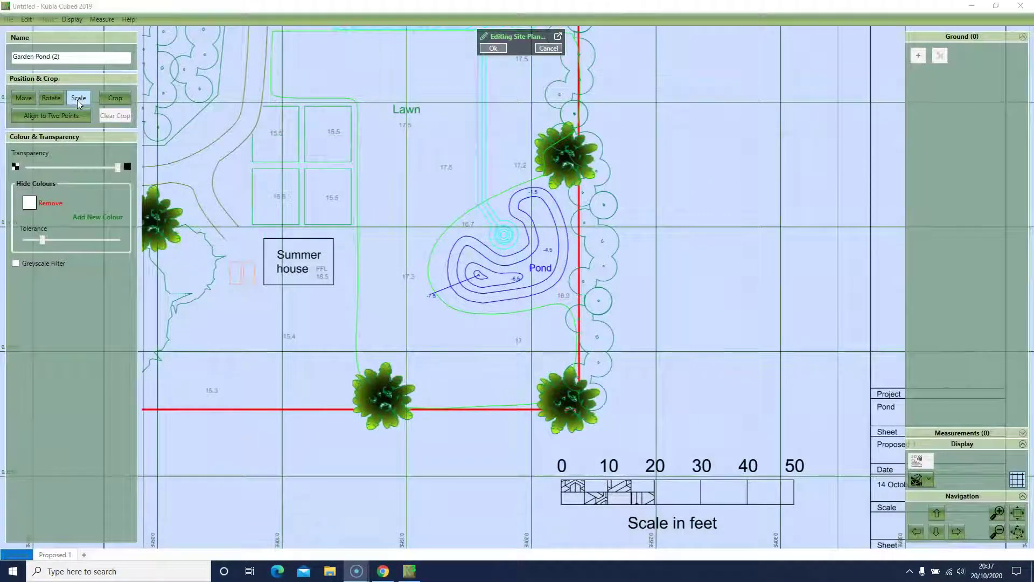
{"action": "left_click", "coordinate": [87, 113]}
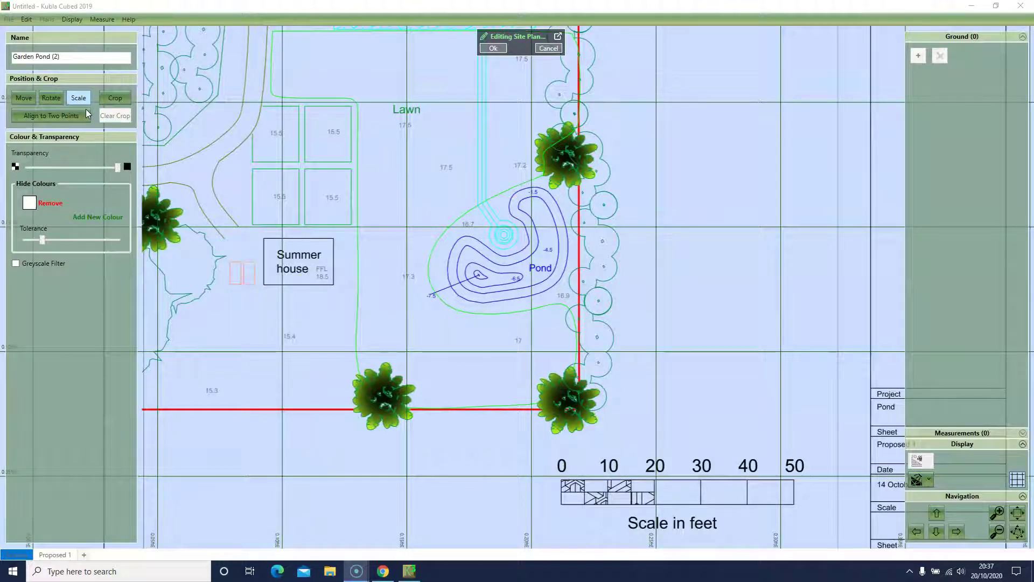
{"action": "left_click", "coordinate": [78, 99]}
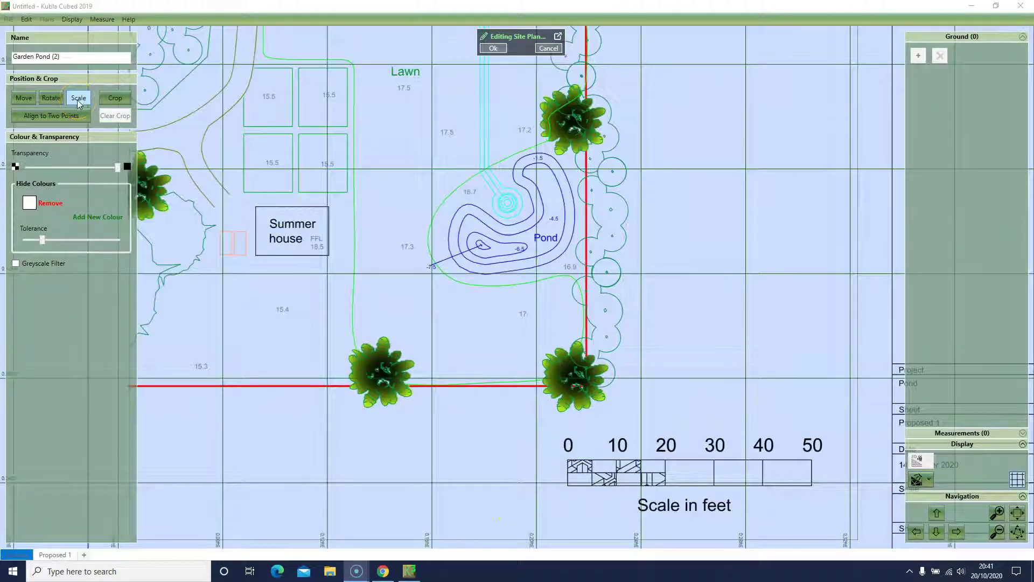
{"action": "left_click", "coordinate": [258, 534]}
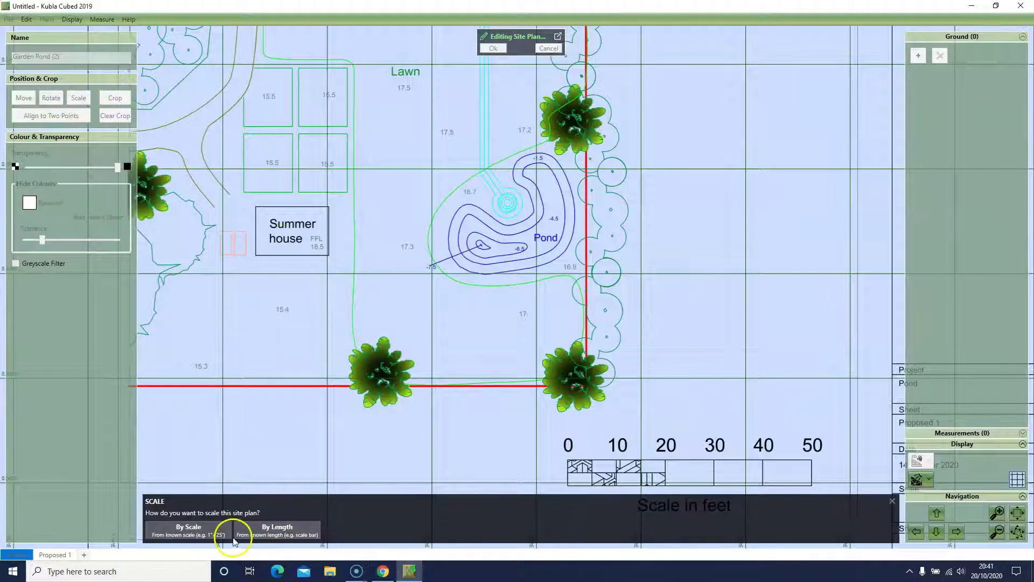
{"action": "left_click", "coordinate": [567, 457]}
{"action": "left_click", "coordinate": [813, 458]}
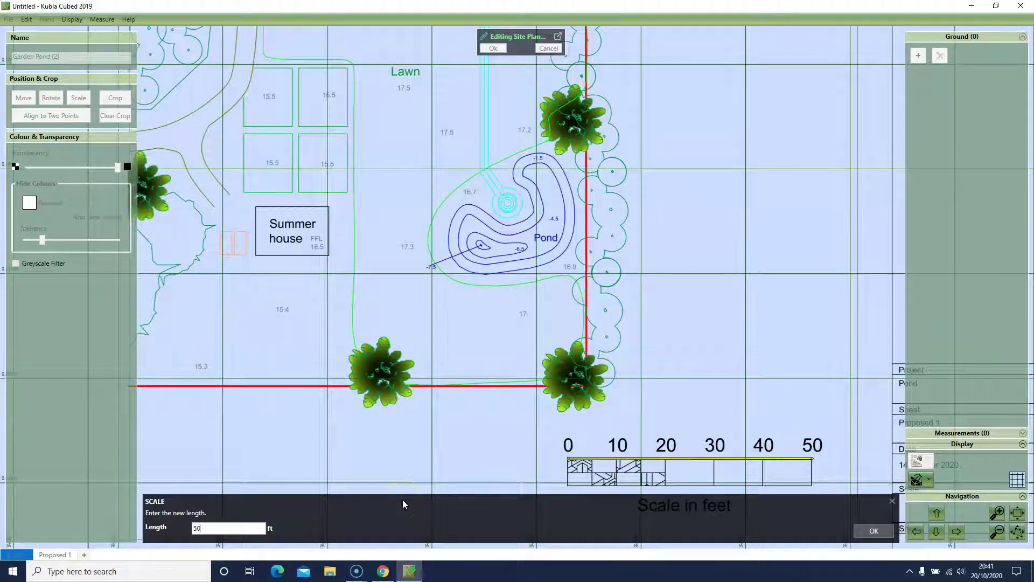
{"action": "left_click", "coordinate": [862, 527]}
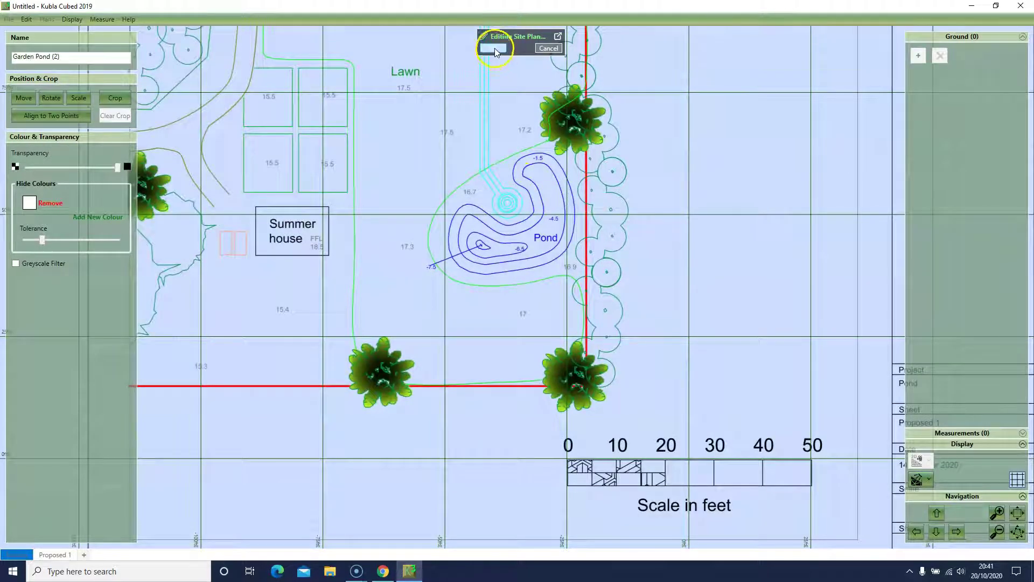
{"action": "left_click", "coordinate": [494, 48]}
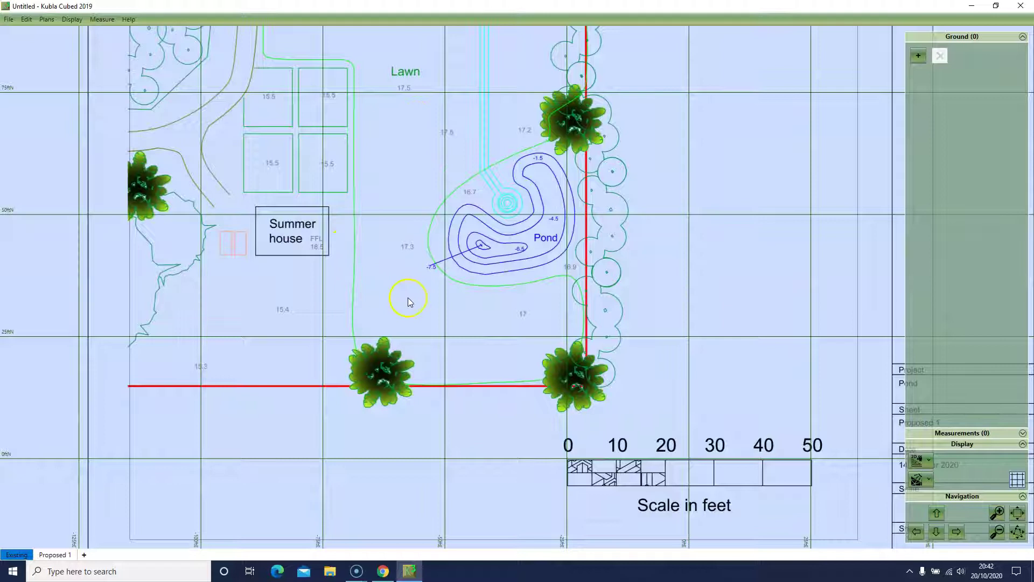
{"action": "scroll", "coordinate": [408, 298], "scroll_direction": "up", "scroll_amount": 1}
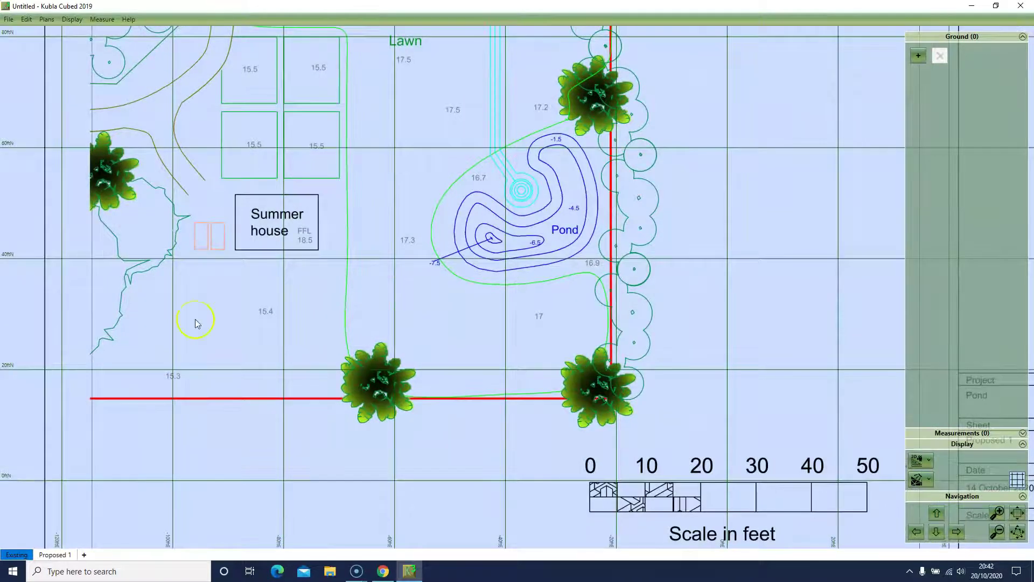
{"action": "key", "text": "m"}
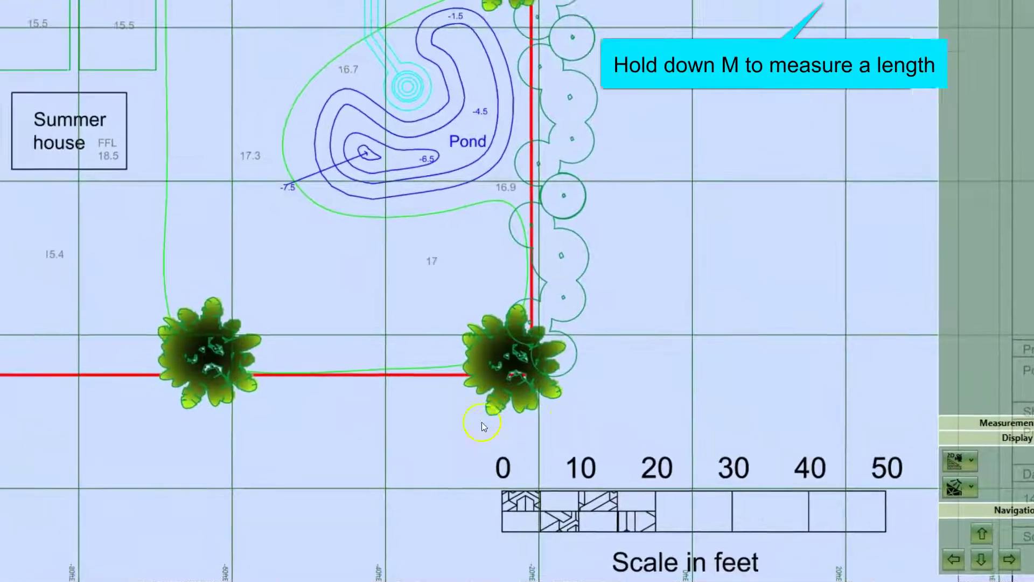
{"action": "key", "text": "m"}
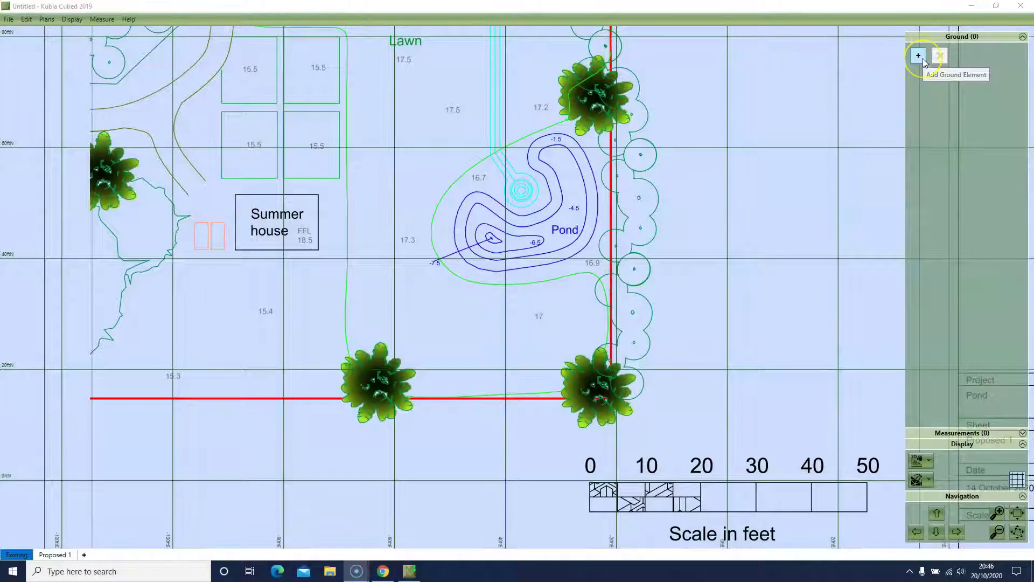
Step: Add an existing-ground feature surface and start a site outline with one fixed level
{"action": "left_click", "coordinate": [919, 56]}
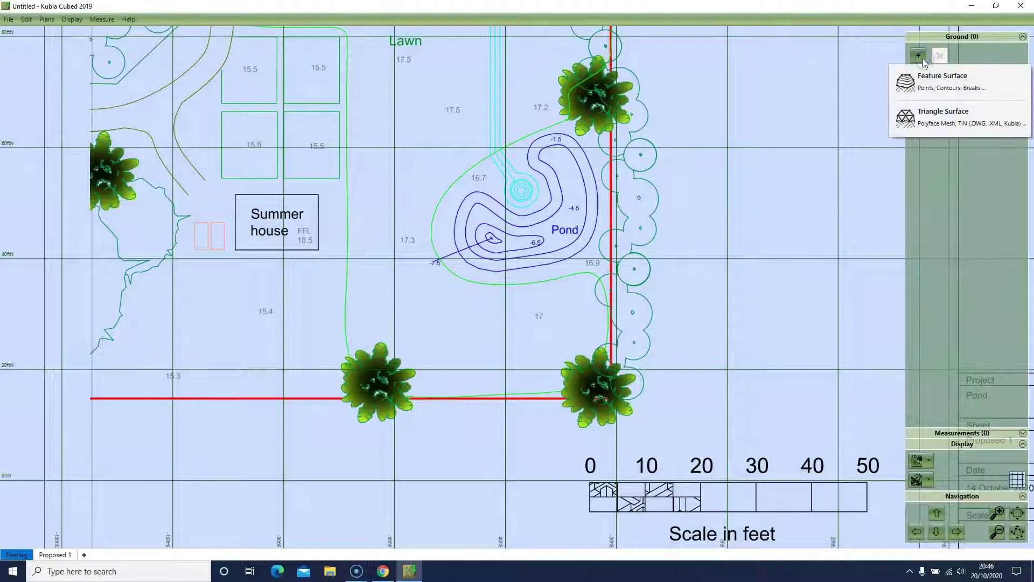
{"action": "left_click", "coordinate": [930, 91]}
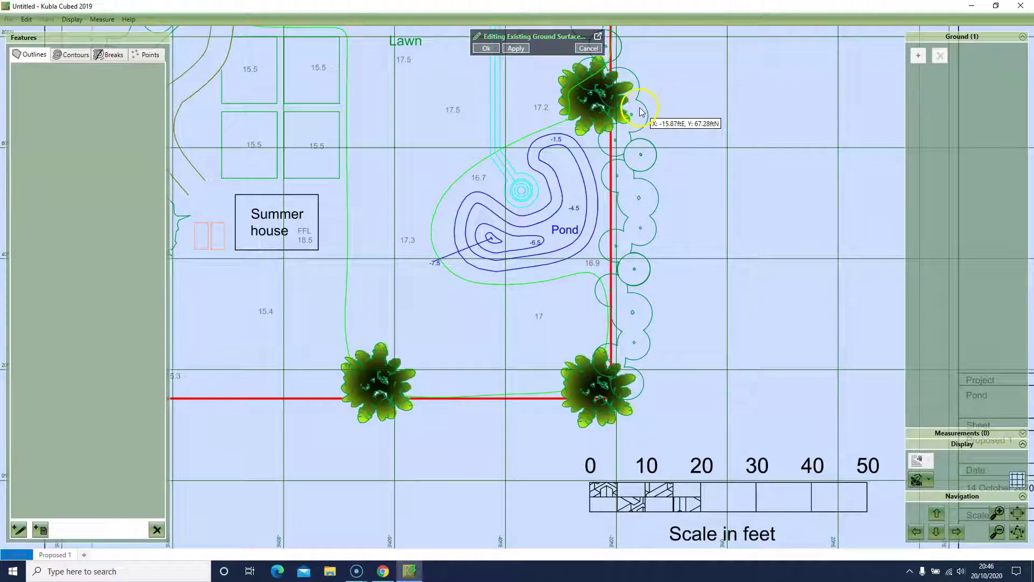
{"action": "left_click", "coordinate": [23, 537]}
{"action": "left_click", "coordinate": [288, 533]}
{"action": "left_click", "coordinate": [322, 512]}
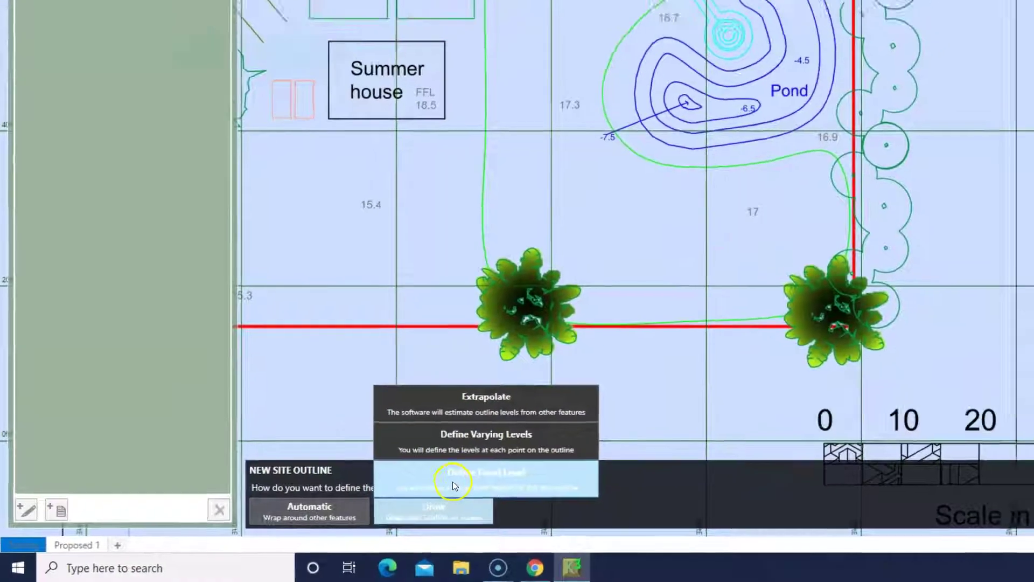
{"action": "left_click", "coordinate": [474, 477]}
Step: Trace a nine-corner outline around the pond and close it
{"action": "left_click", "coordinate": [509, 101]}
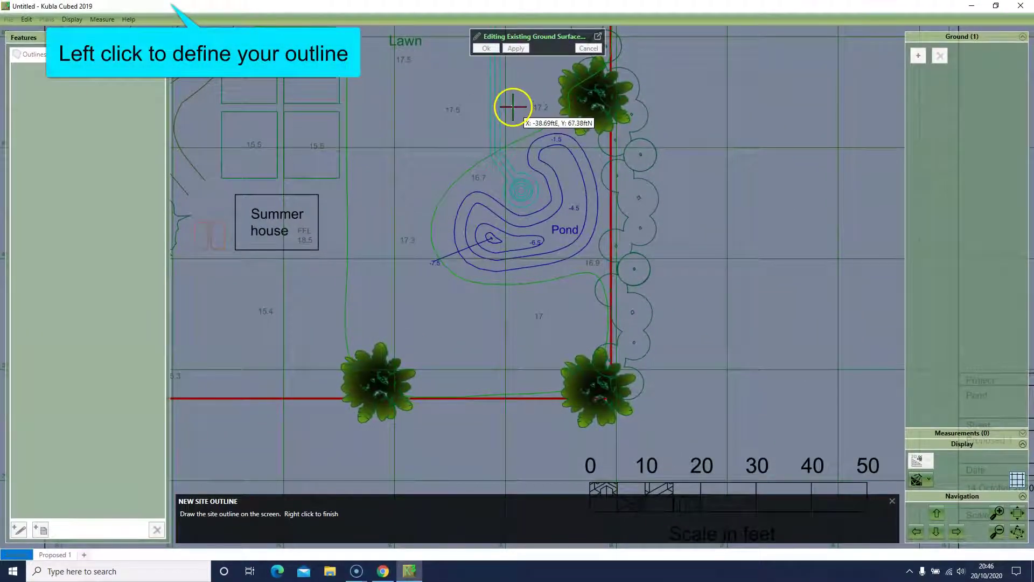
{"action": "left_click", "coordinate": [445, 131]}
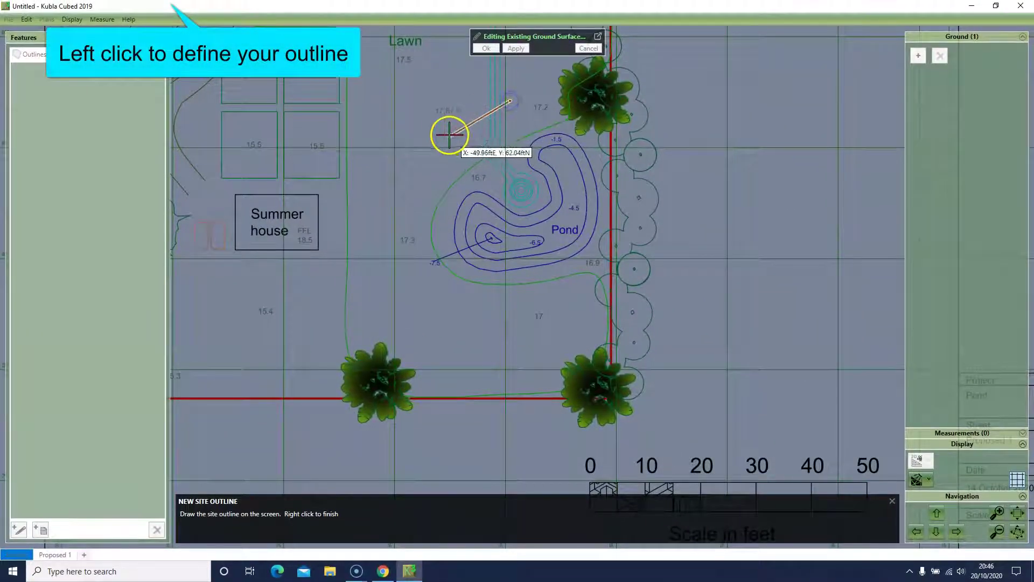
{"action": "left_click", "coordinate": [390, 180]}
{"action": "left_click", "coordinate": [385, 254]}
{"action": "left_click", "coordinate": [420, 322]}
{"action": "left_click", "coordinate": [508, 338]}
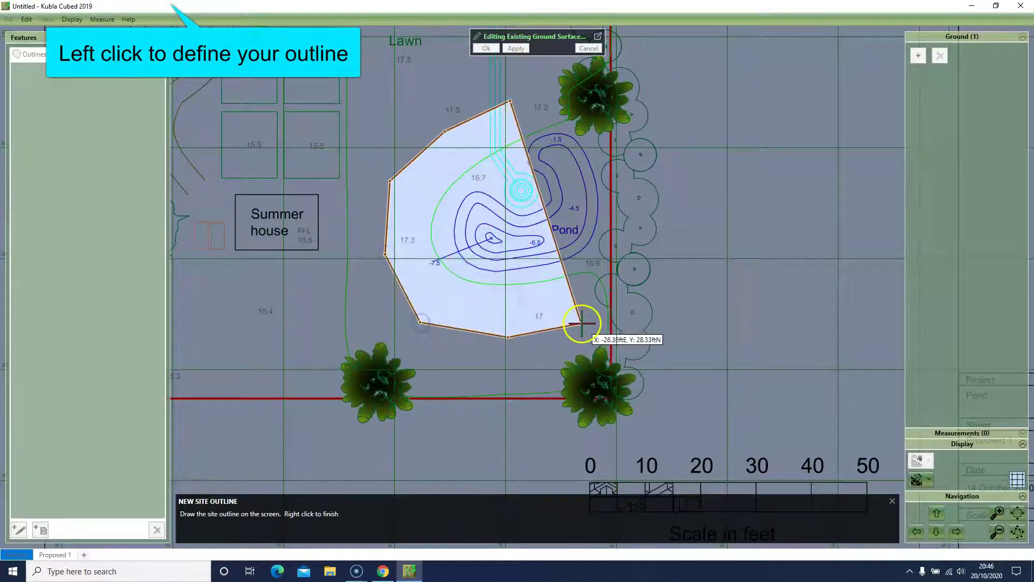
{"action": "left_click", "coordinate": [593, 327]}
{"action": "left_click", "coordinate": [669, 276]}
{"action": "left_click", "coordinate": [711, 130]}
{"action": "right_click", "coordinate": [598, 86]}
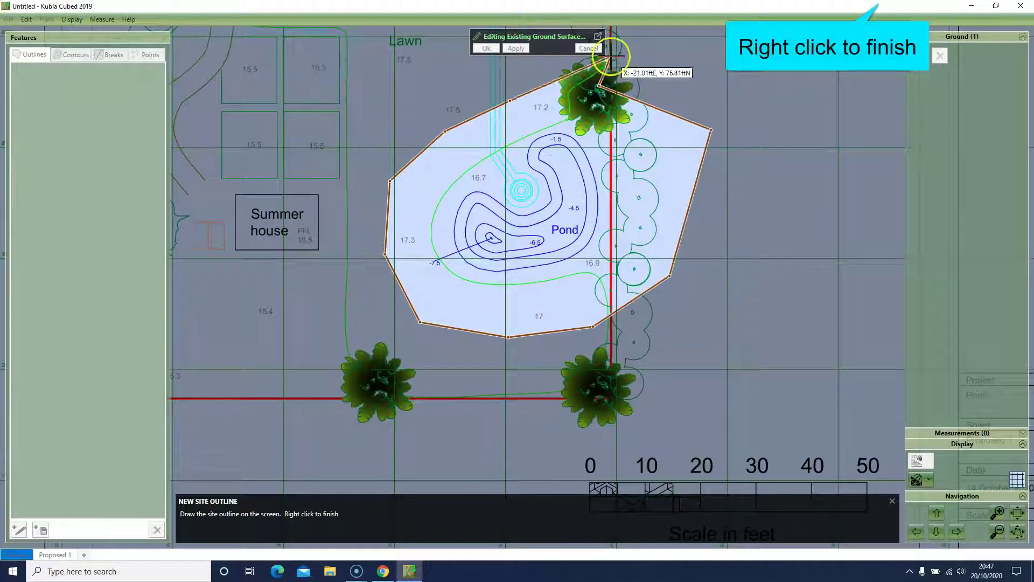
Step: Set the outline's fixed level to 0 ft and finish it
{"action": "left_click", "coordinate": [214, 533]}
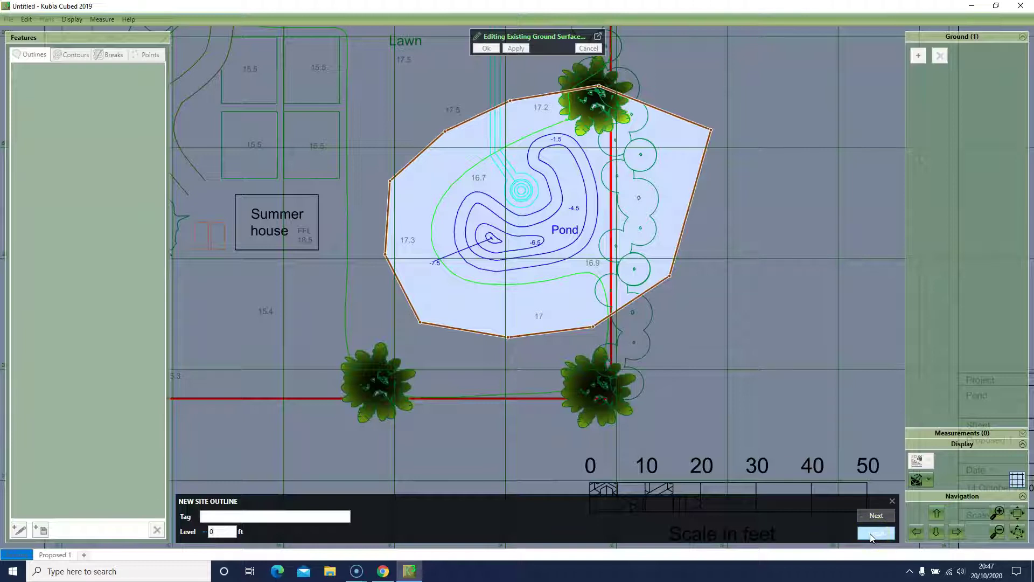
{"action": "left_click", "coordinate": [875, 533]}
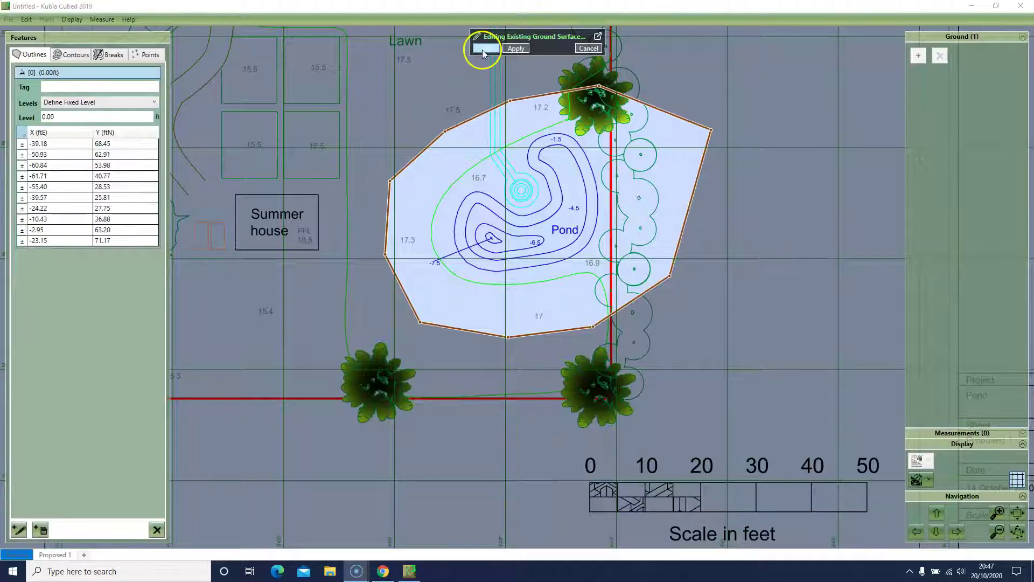
{"action": "scroll", "coordinate": [528, 291], "scroll_direction": "up", "scroll_amount": 5}
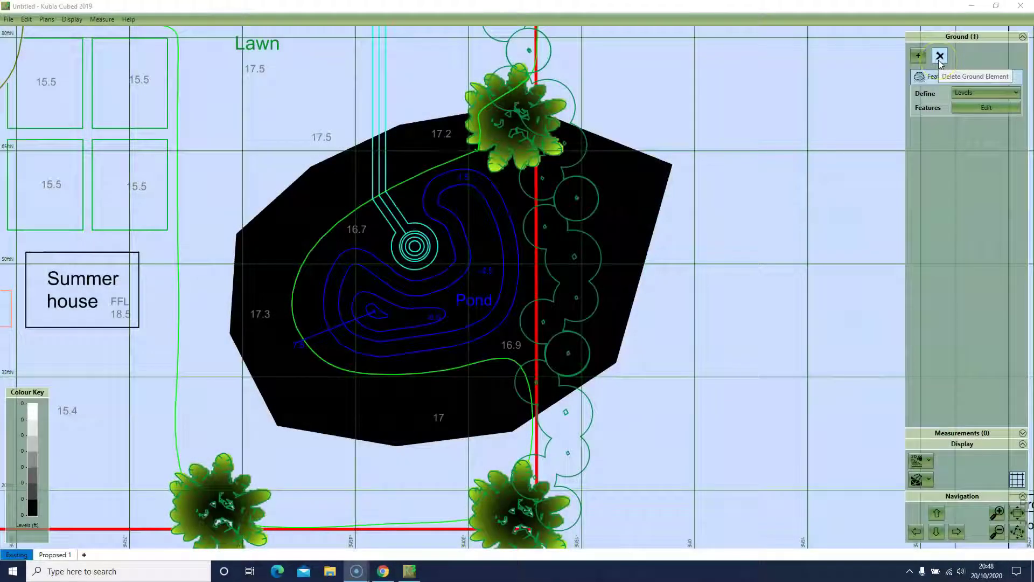
Step: Replace the flat ground with a feature surface and start a drawn outline with extrapolated levels
{"action": "left_click", "coordinate": [940, 57]}
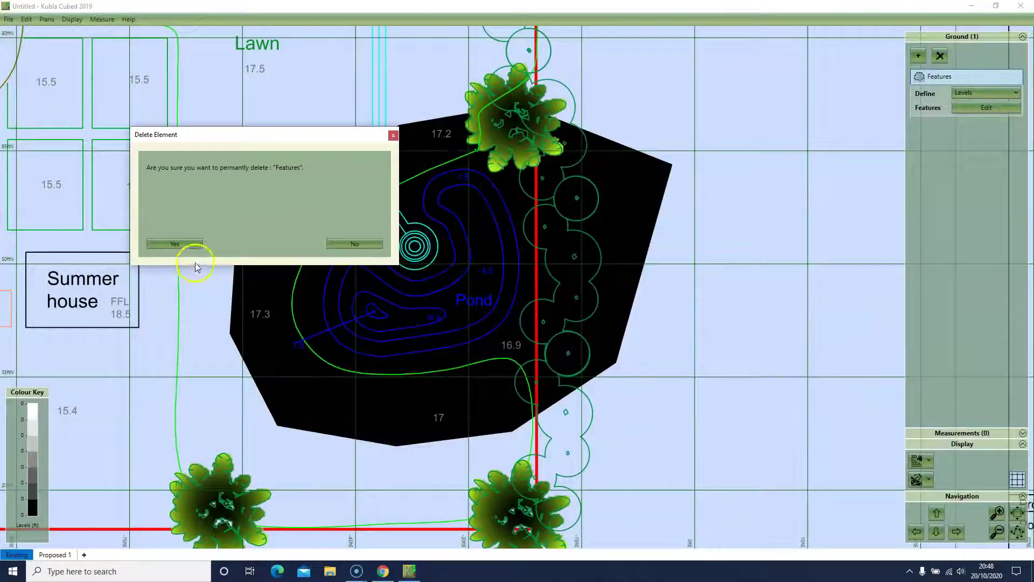
{"action": "left_click", "coordinate": [175, 243]}
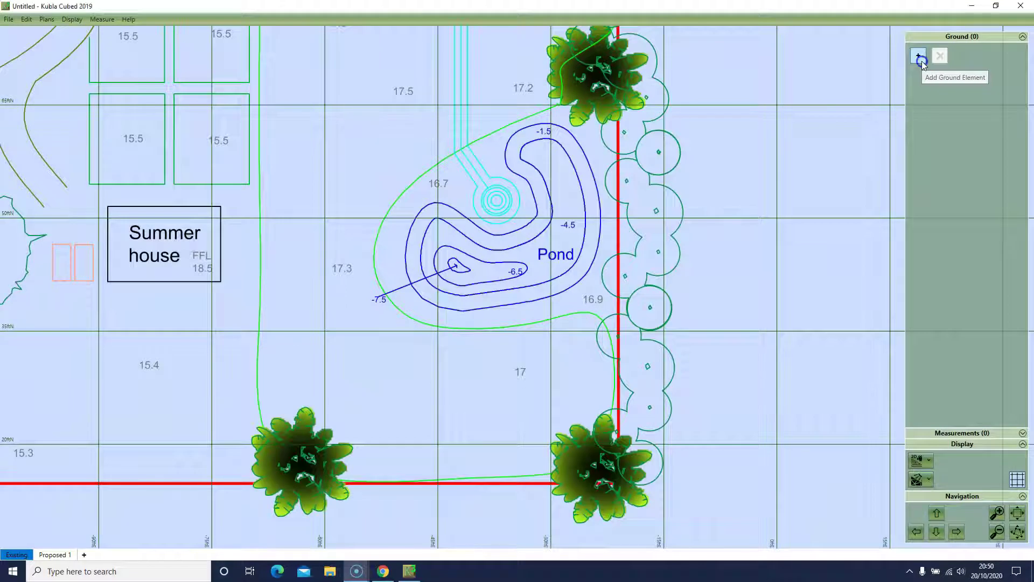
{"action": "left_click", "coordinate": [922, 60]}
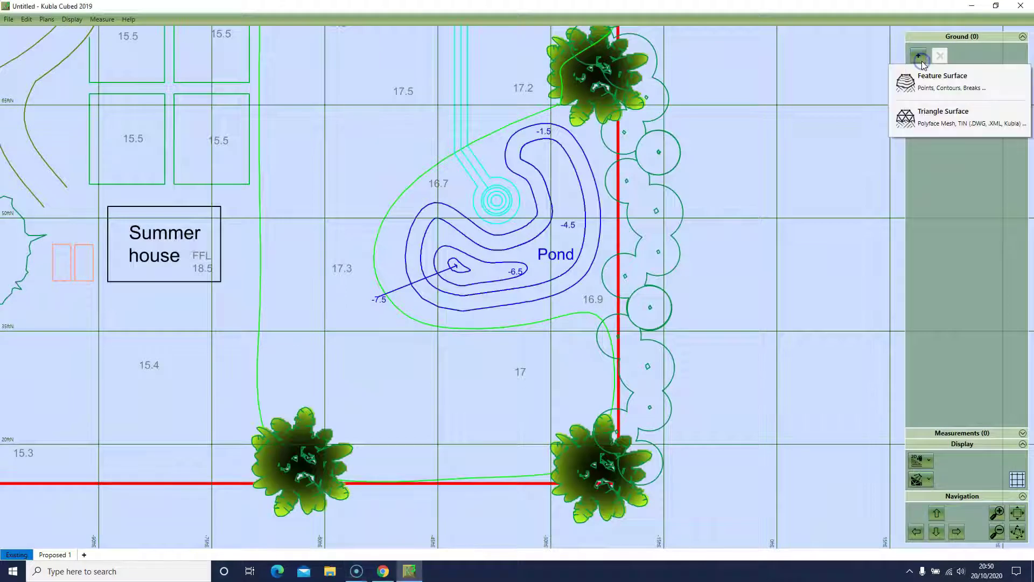
{"action": "left_click", "coordinate": [924, 79]}
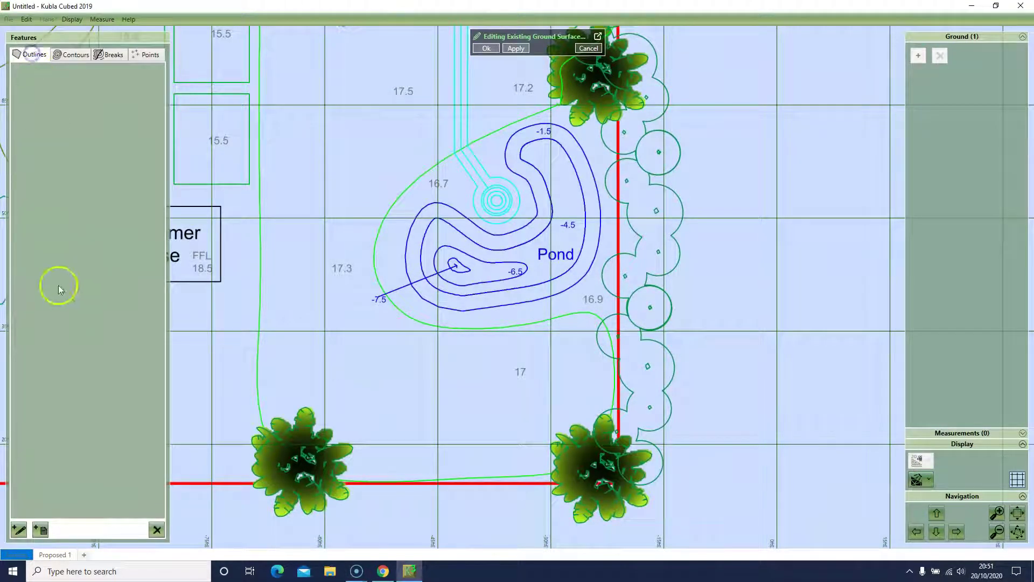
{"action": "left_click", "coordinate": [19, 529]}
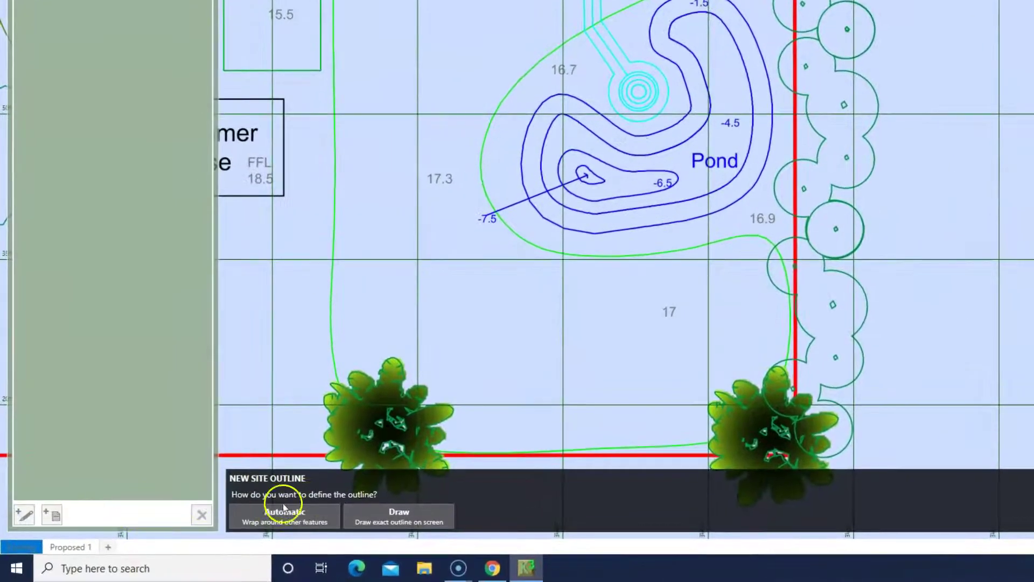
{"action": "left_click", "coordinate": [413, 523]}
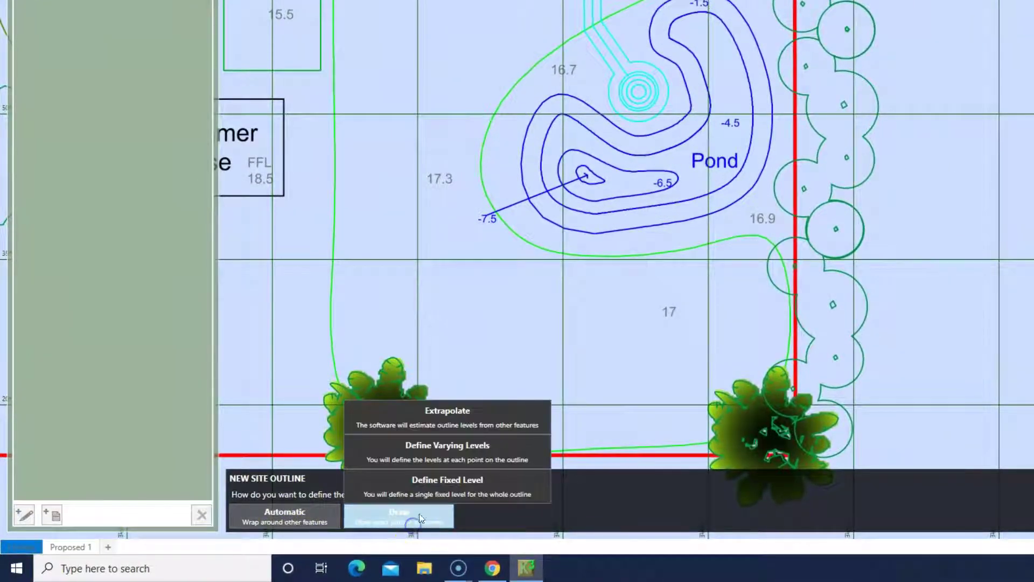
{"action": "left_click", "coordinate": [439, 419]}
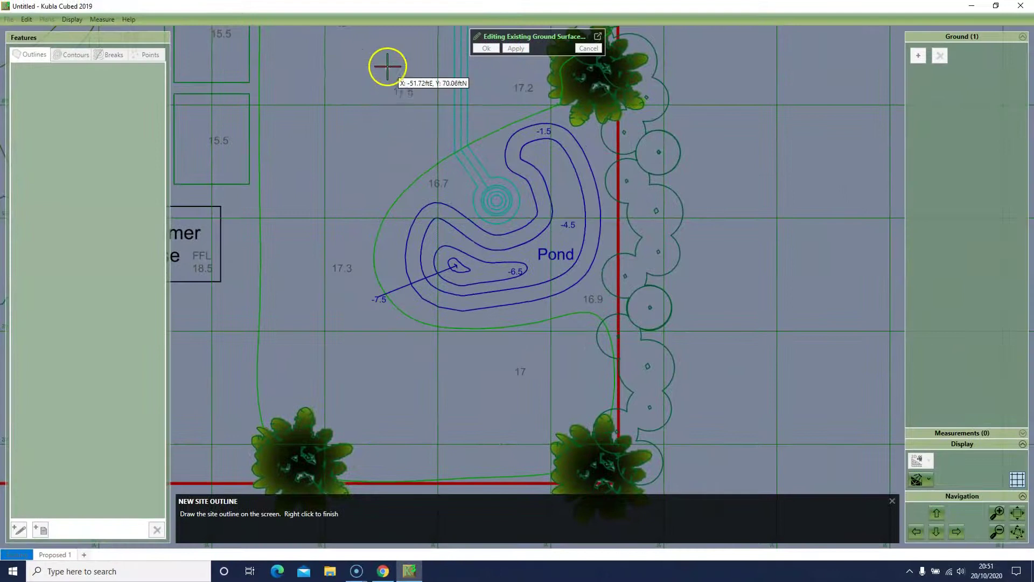
Step: Draw an 11-corner outline enclosing the pond, close it and finish it
{"action": "left_click", "coordinate": [387, 65]}
{"action": "left_click", "coordinate": [341, 115]}
{"action": "left_click", "coordinate": [299, 192]}
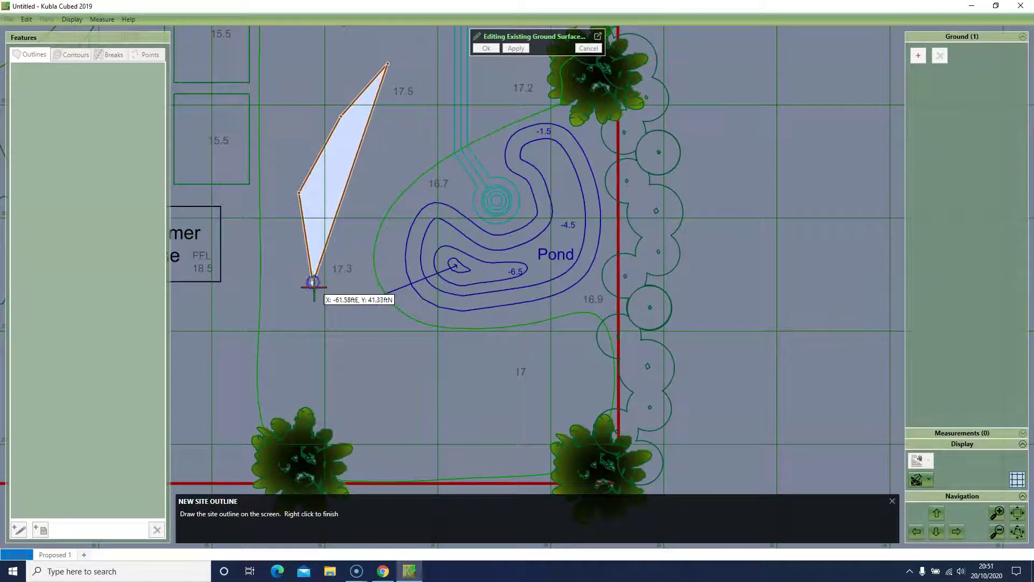
{"action": "left_click", "coordinate": [369, 352]}
{"action": "left_click", "coordinate": [487, 400]}
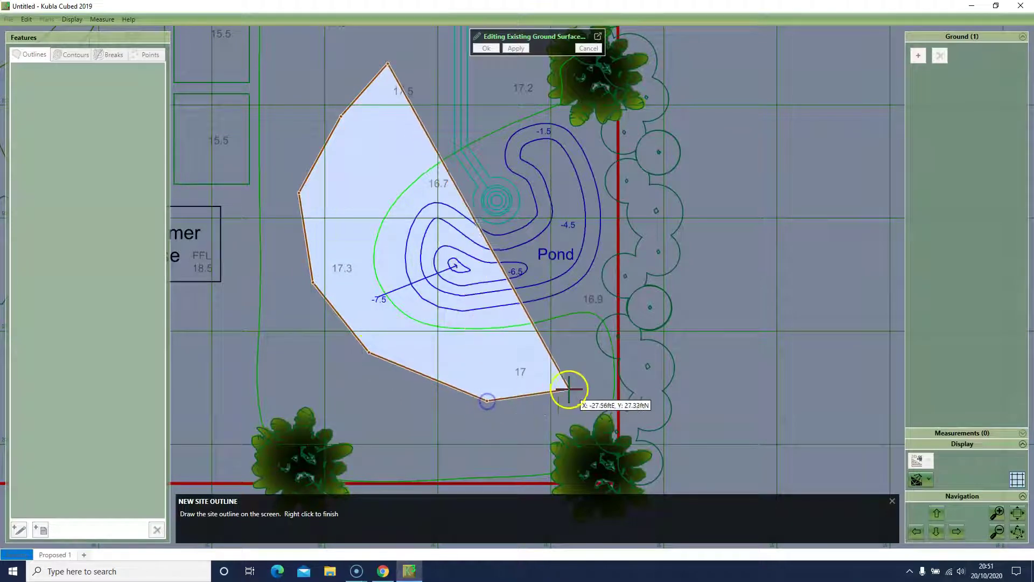
{"action": "left_click", "coordinate": [586, 384]}
{"action": "left_click", "coordinate": [688, 309]}
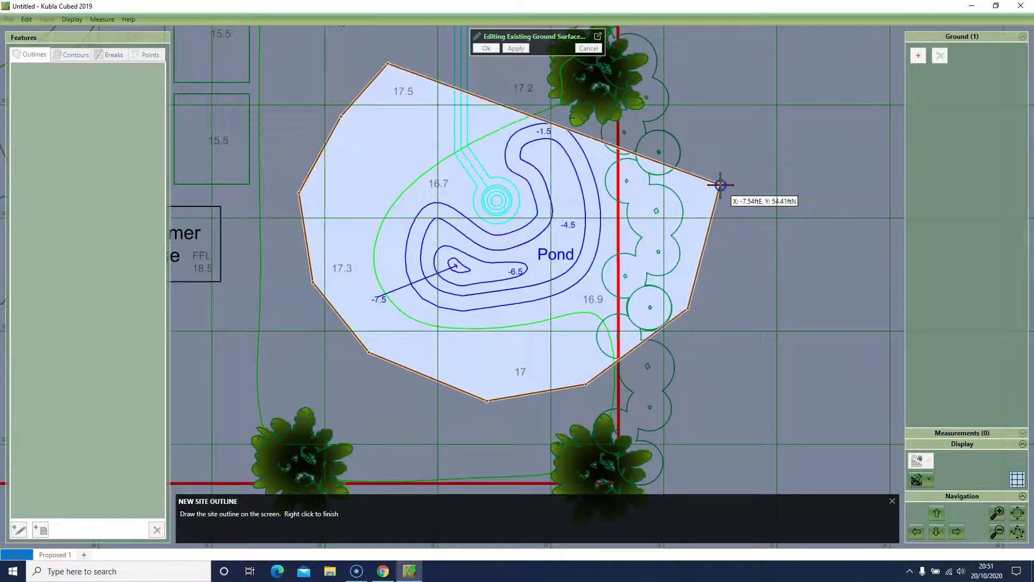
{"action": "left_click", "coordinate": [720, 185]}
{"action": "left_click", "coordinate": [705, 75]}
{"action": "left_click", "coordinate": [452, 41]}
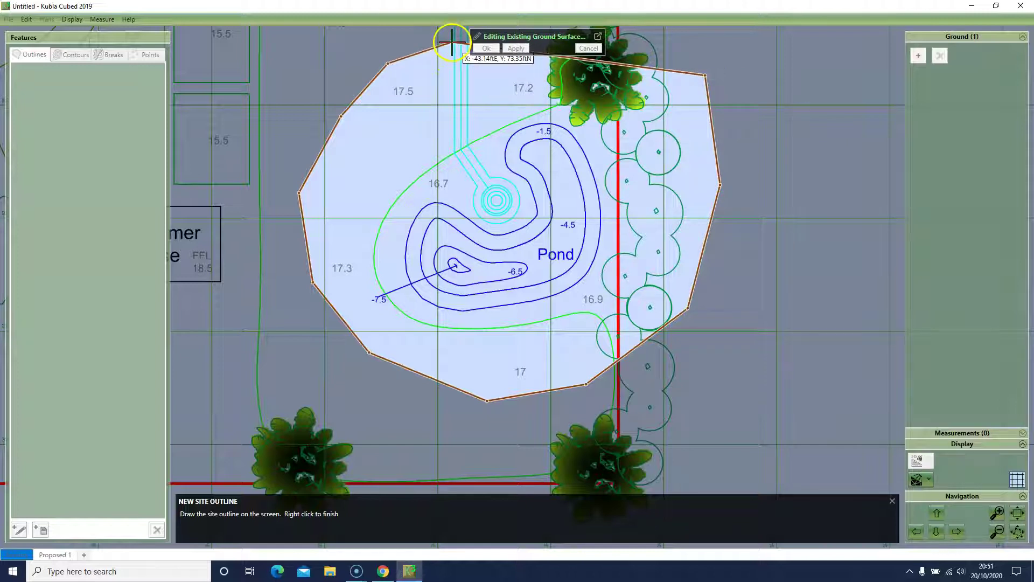
{"action": "right_click", "coordinate": [451, 41]}
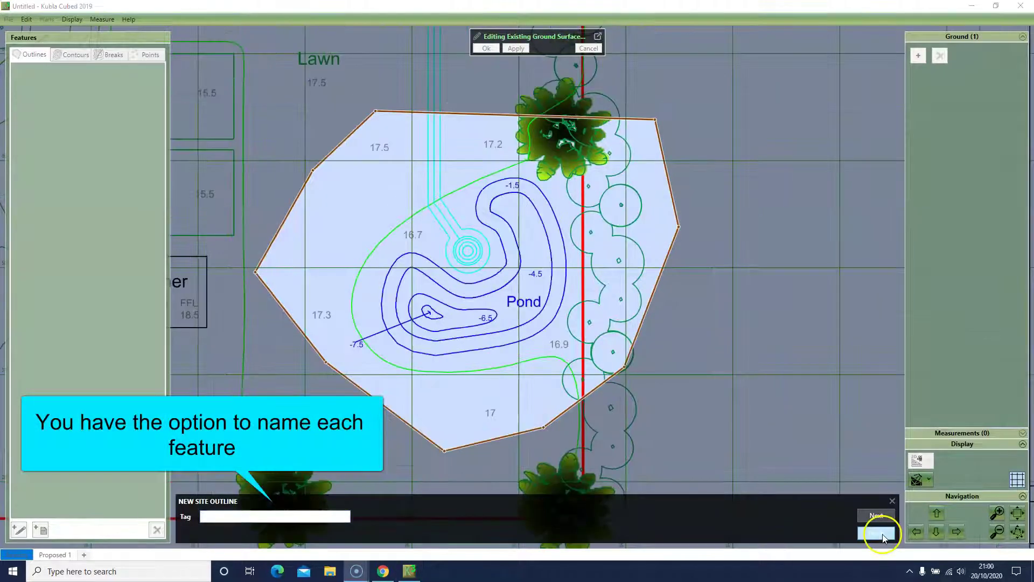
{"action": "left_click", "coordinate": [882, 534]}
{"action": "left_click", "coordinate": [162, 31]}
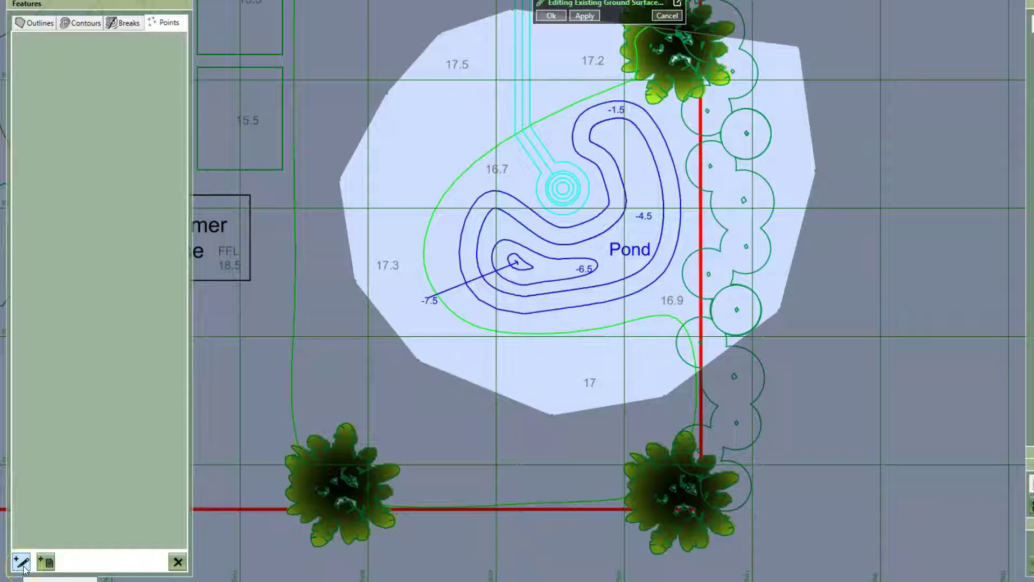
Step: Place spot levels of 17.5, 17.3 and 17.0 ft on their level labels
{"action": "left_click", "coordinate": [24, 566]}
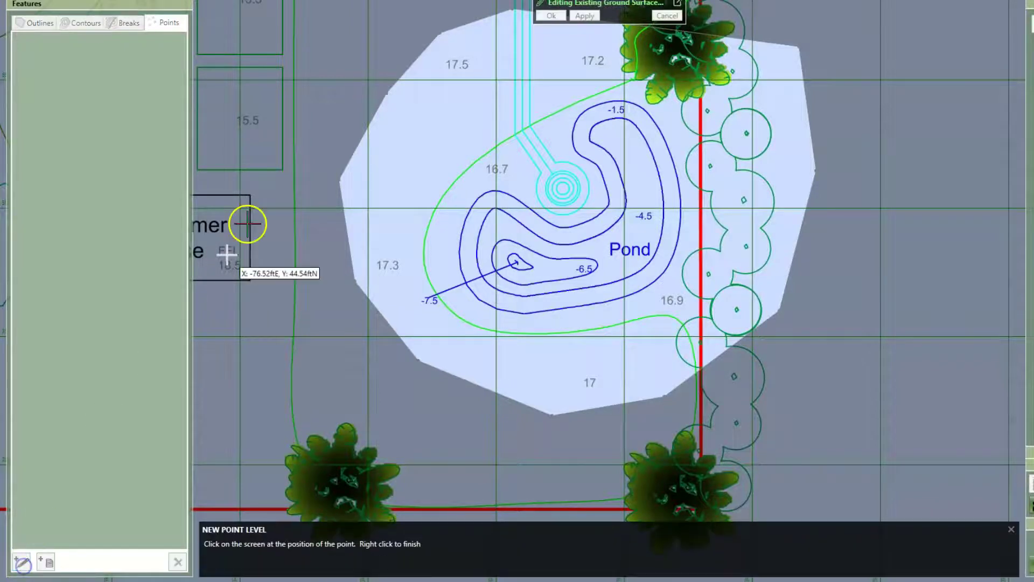
{"action": "left_click", "coordinate": [454, 65]}
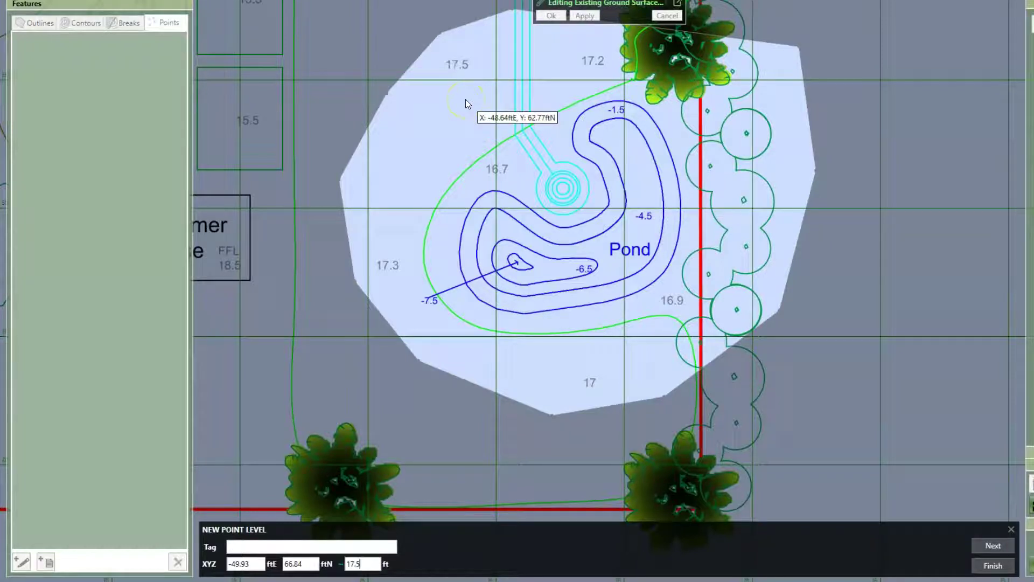
{"action": "key", "text": "Return"}
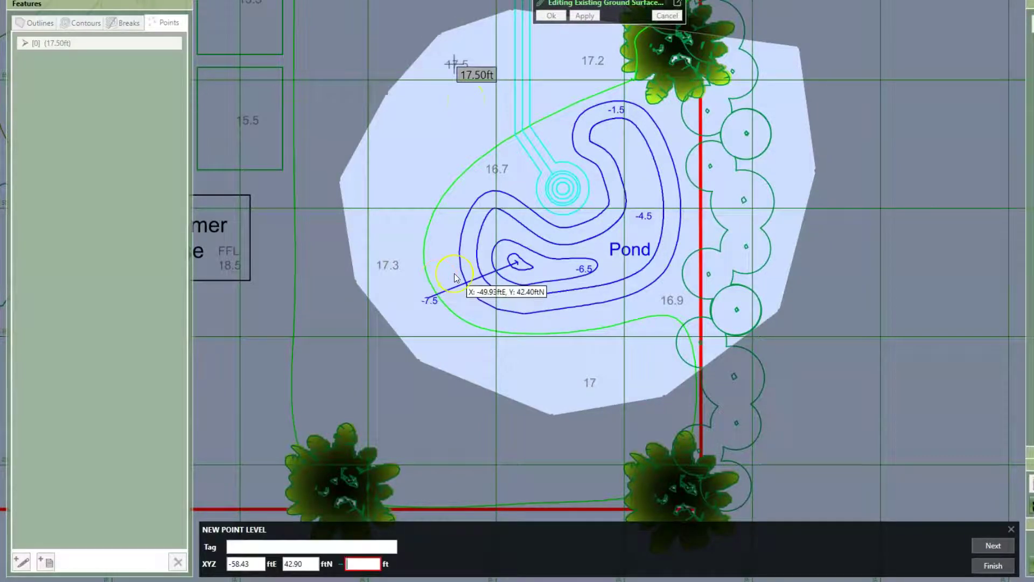
{"action": "type", "text": "17.3"}
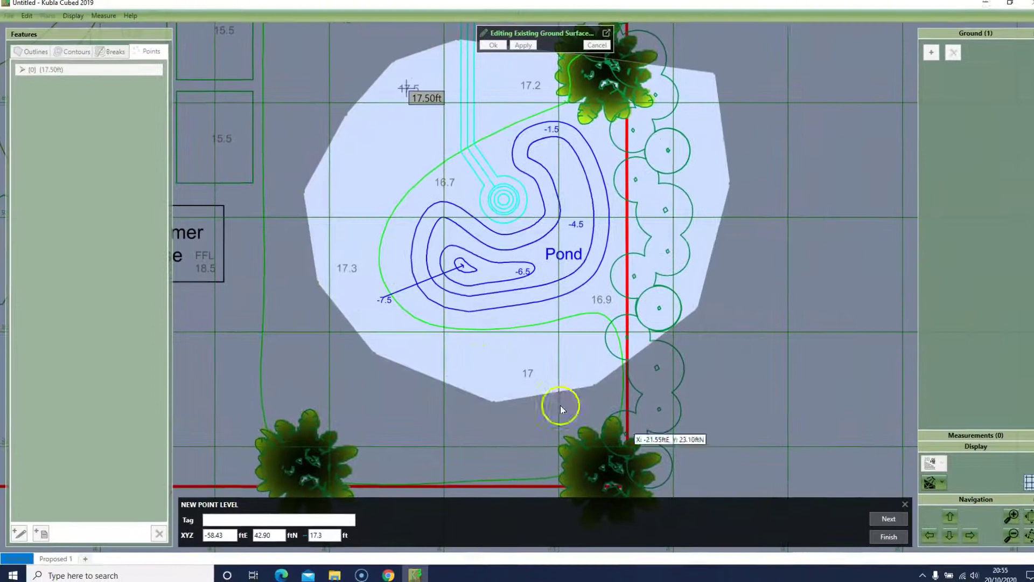
{"action": "left_click", "coordinate": [993, 545]}
{"action": "left_click", "coordinate": [522, 378]}
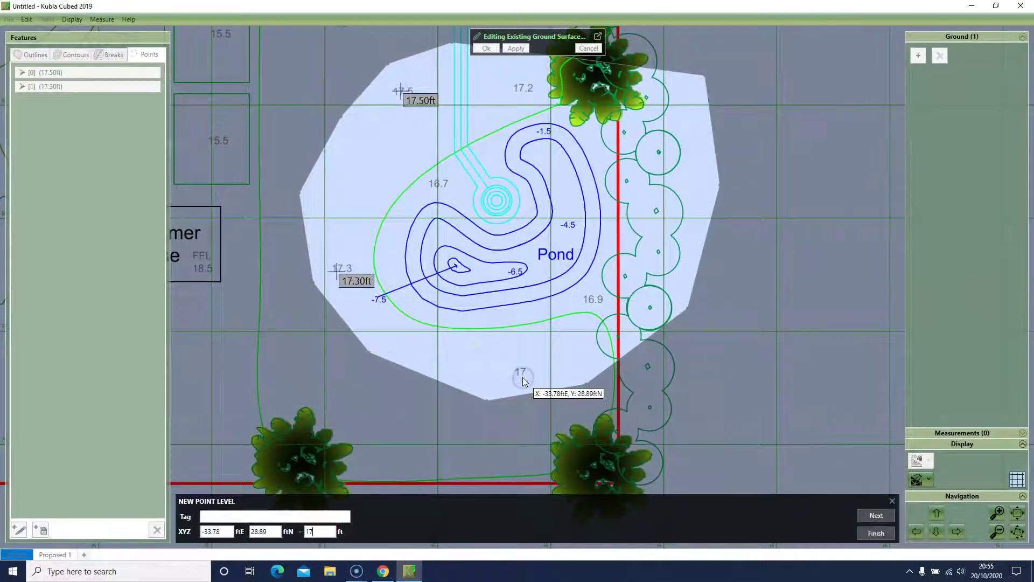
{"action": "key", "text": "Return"}
Step: Place spot levels of 17.2 and 16.9 ft and finish adding points
{"action": "left_click", "coordinate": [522, 88]}
{"action": "type", "text": "17.2"}
{"action": "left_click", "coordinate": [875, 516]}
{"action": "left_click", "coordinate": [597, 300]}
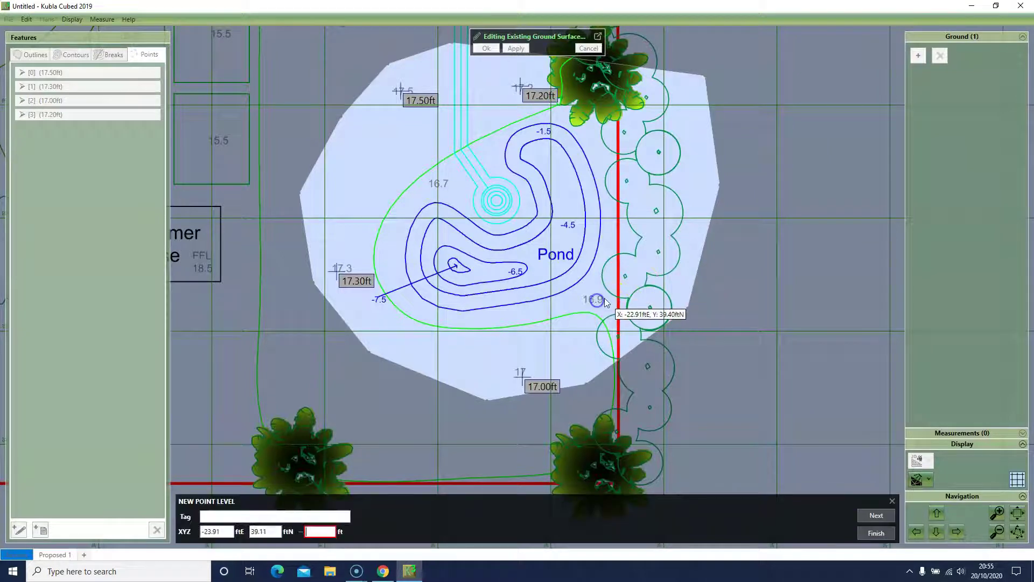
{"action": "left_click", "coordinate": [314, 537]}
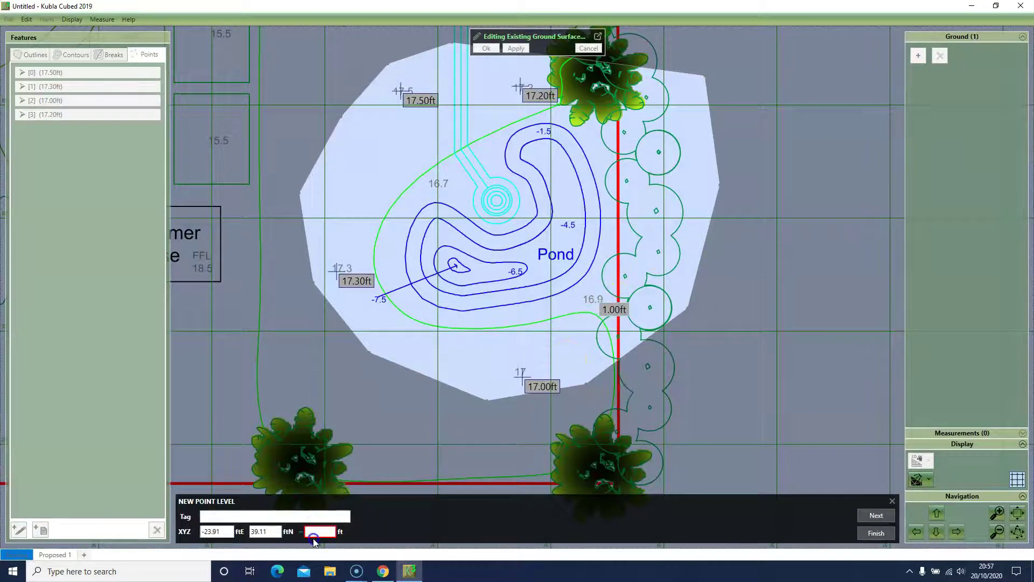
{"action": "type", "text": "16.9"}
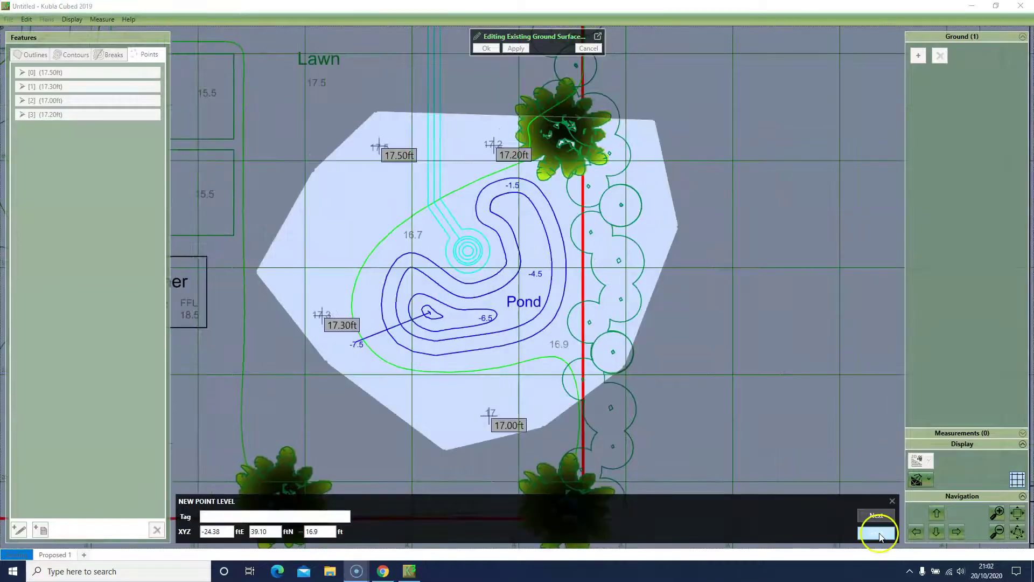
{"action": "left_click", "coordinate": [877, 534]}
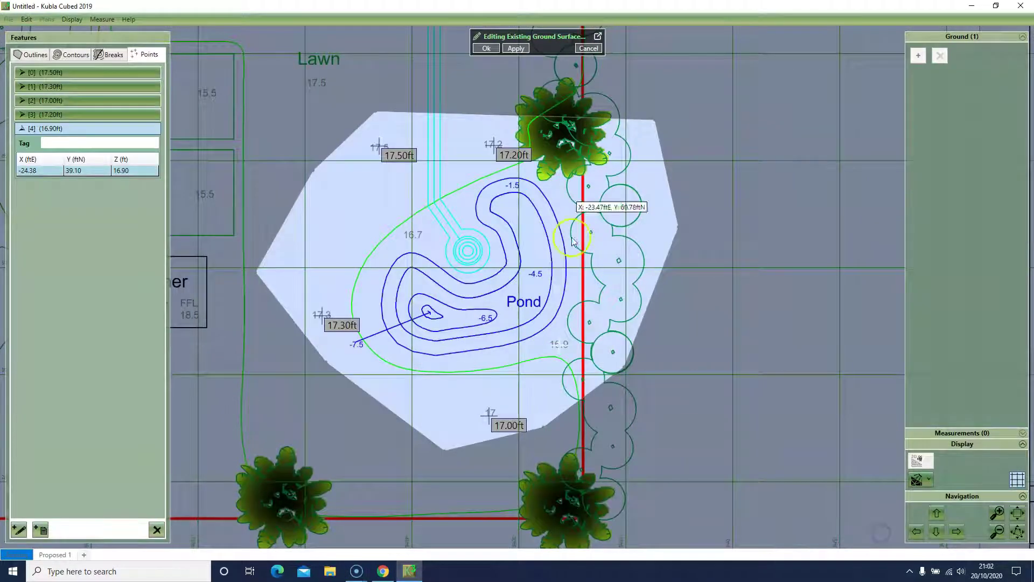
Step: Accept the spot-level edits to build the sloping ground surface and centre it
{"action": "left_click", "coordinate": [491, 51]}
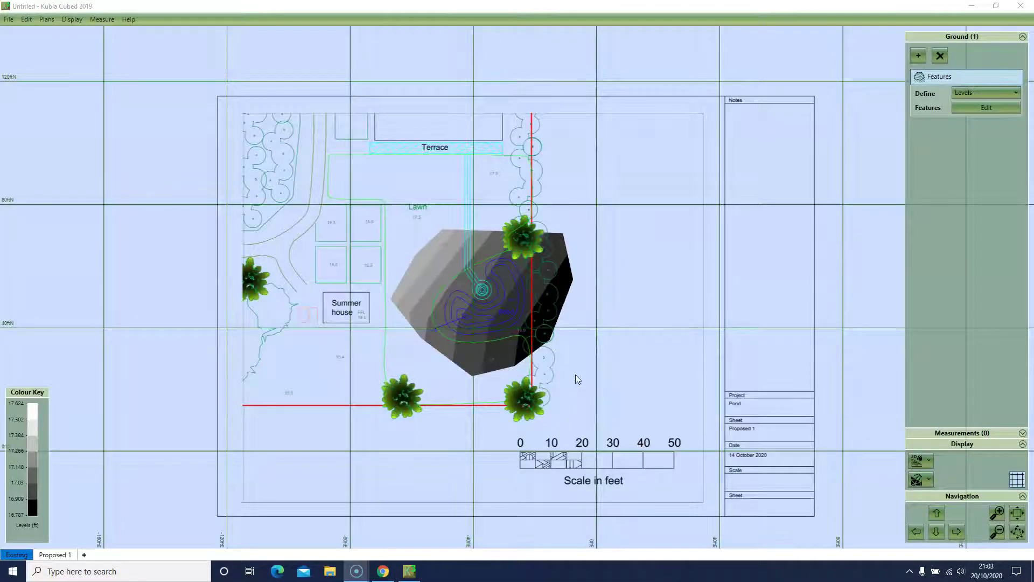
{"action": "scroll", "coordinate": [576, 376], "scroll_direction": "up", "scroll_amount": 3}
{"action": "scroll", "coordinate": [575, 375], "scroll_direction": "up", "scroll_amount": 4}
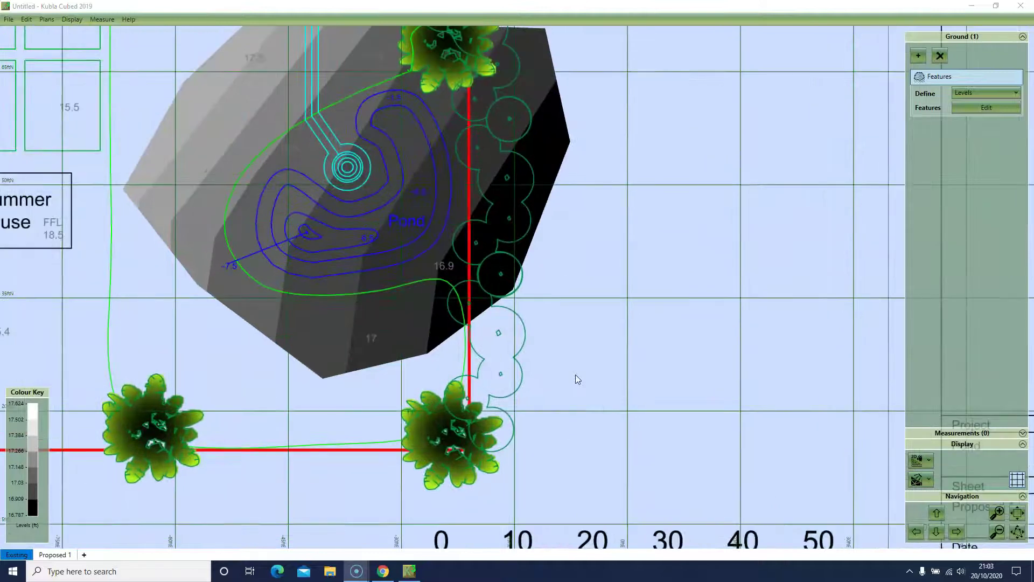
{"action": "left_click_drag", "start_coordinate": [558, 306], "coordinate": [585, 341]}
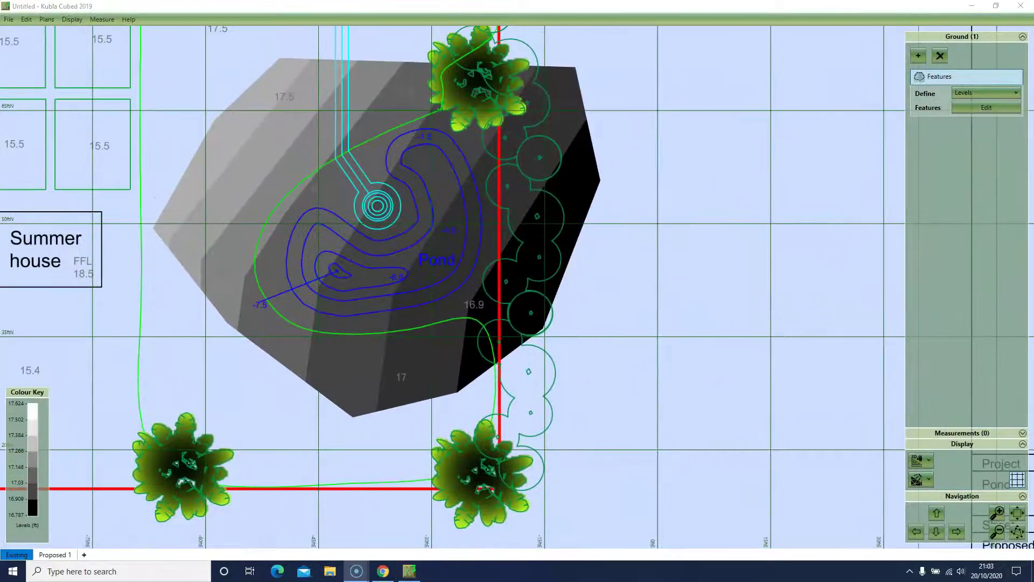
Step: View the terrain in 3D at 8X vertical exaggeration and orbit around it
{"action": "left_click", "coordinate": [921, 460]}
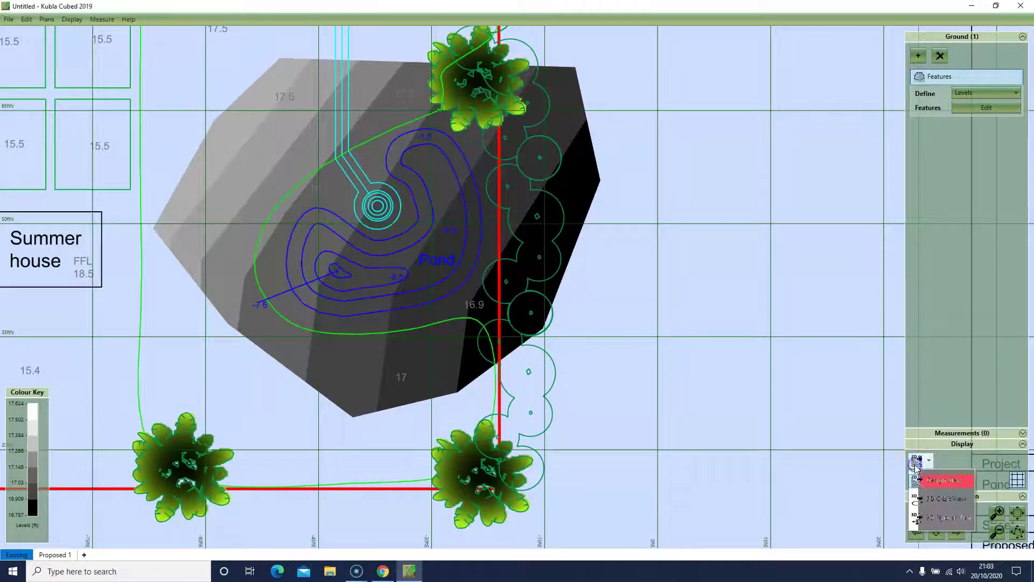
{"action": "left_click", "coordinate": [922, 505]}
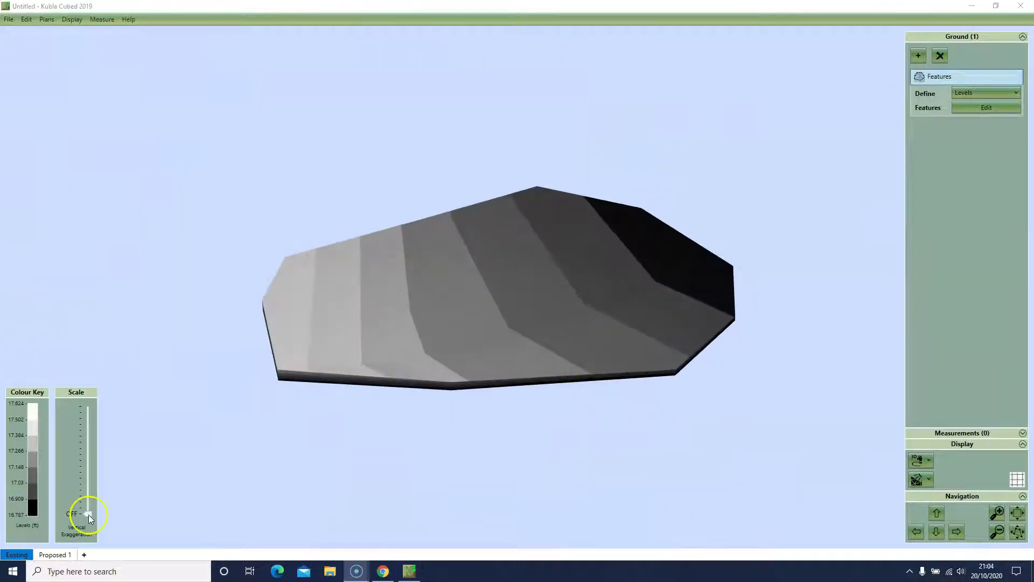
{"action": "left_click_drag", "start_coordinate": [88, 515], "coordinate": [99, 411]}
{"action": "left_click_drag", "start_coordinate": [179, 408], "coordinate": [305, 476]}
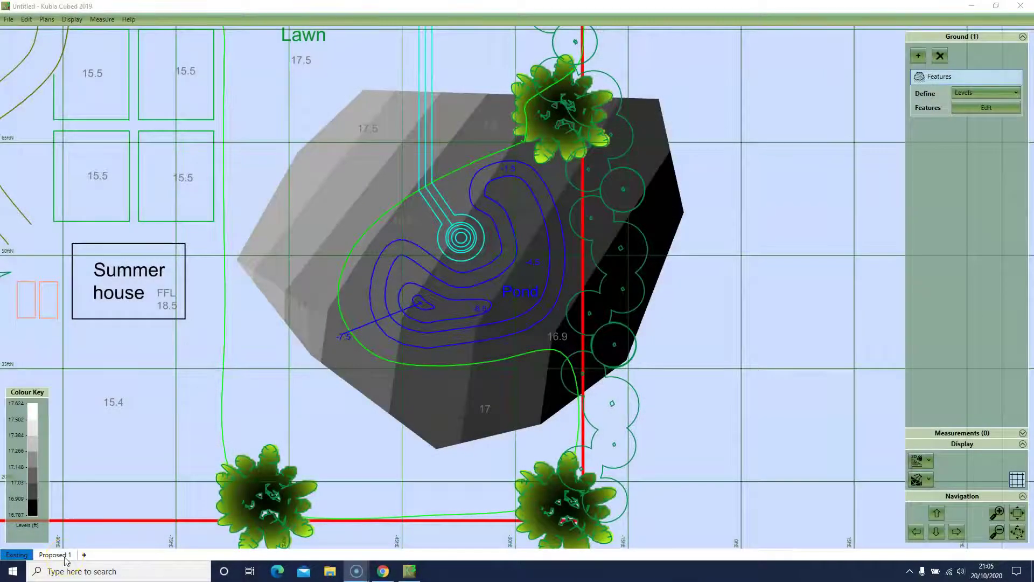
{"action": "left_click", "coordinate": [60, 556]}
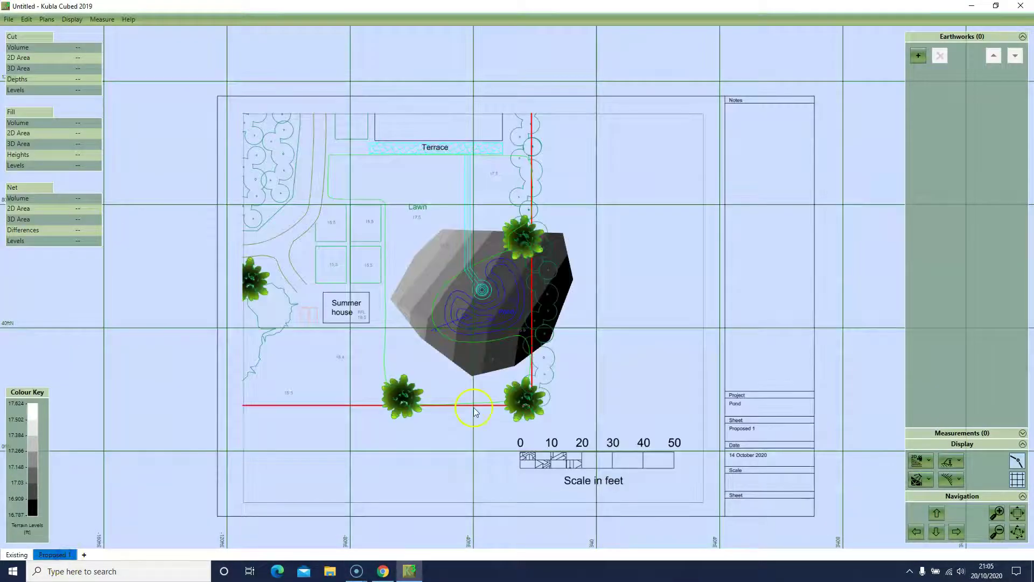
Step: Zoom in on the pond and choose a Strip earthwork to draw
{"action": "scroll", "coordinate": [520, 396], "scroll_direction": "up", "scroll_amount": 5}
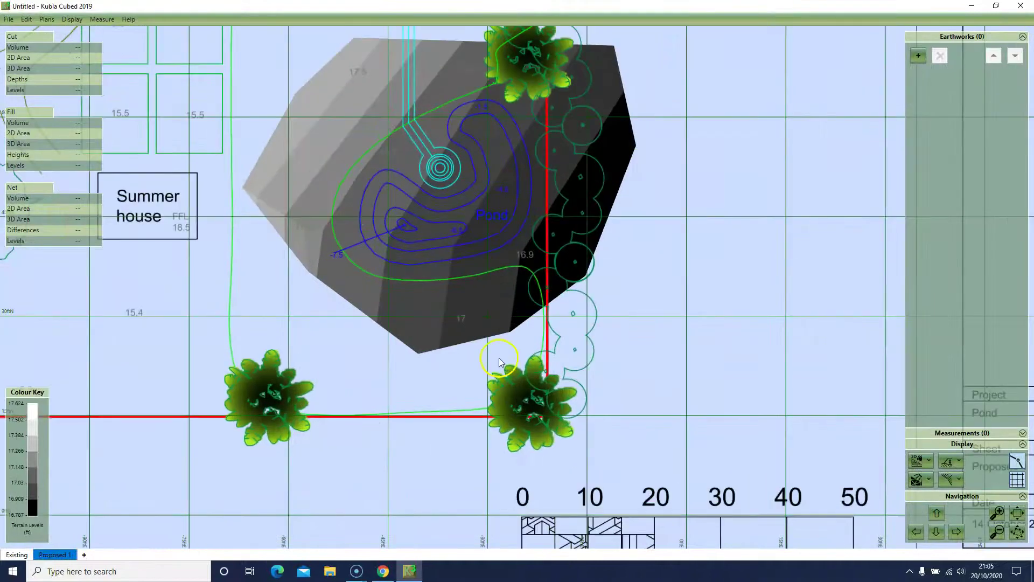
{"action": "middle_click_drag", "start_coordinate": [499, 357], "coordinate": [543, 420]}
{"action": "scroll", "coordinate": [543, 420], "scroll_direction": "up", "scroll_amount": 2}
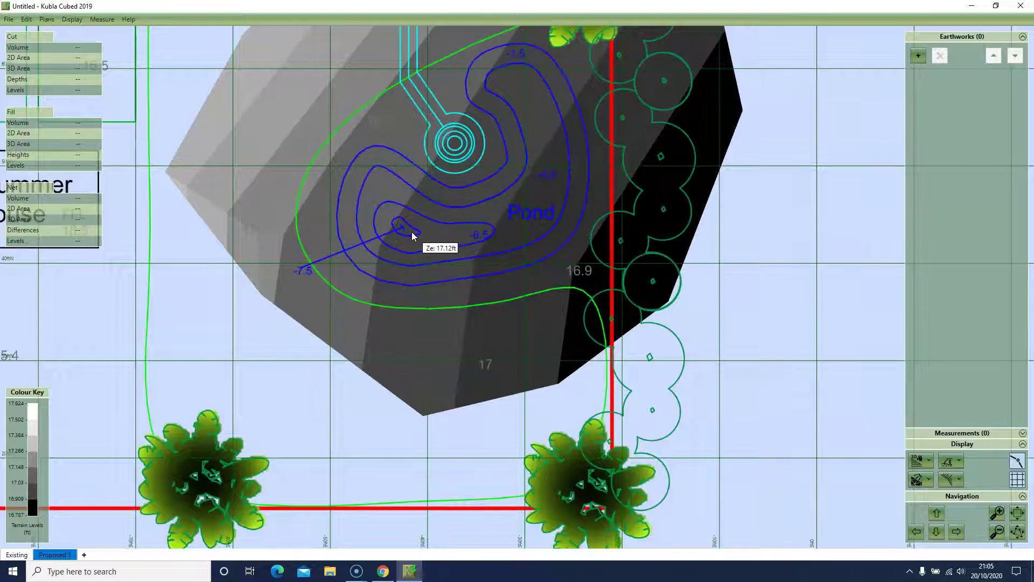
{"action": "left_click", "coordinate": [918, 55]}
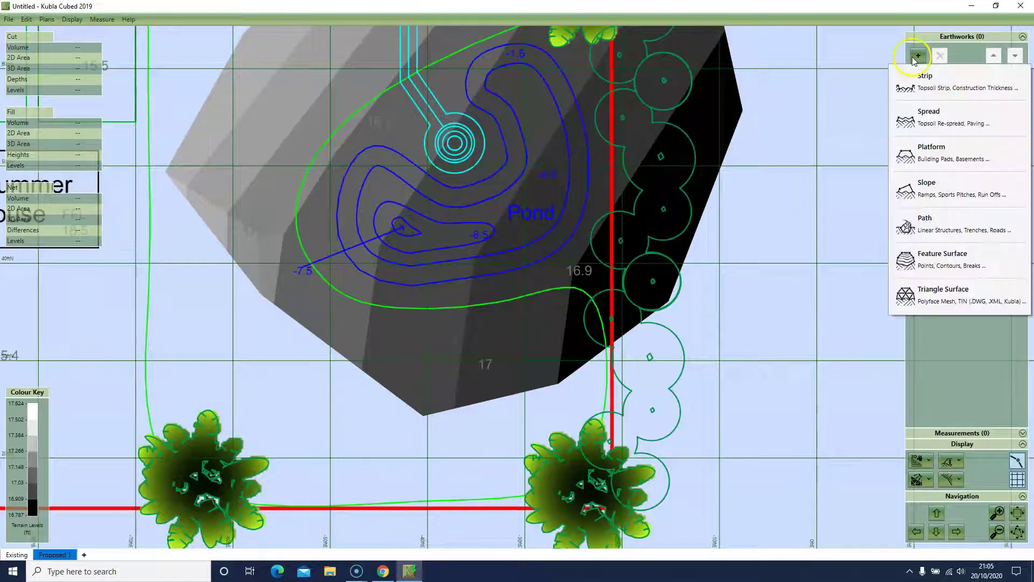
{"action": "left_click", "coordinate": [916, 87]}
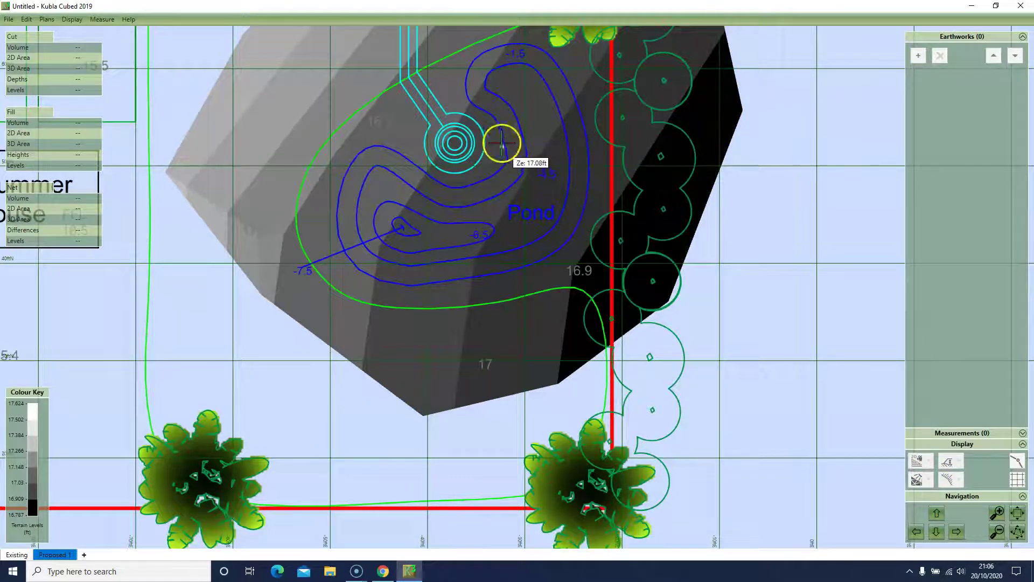
Step: Start the strip outline on the pond's top contour and trace it down the right side and along the bottom
{"action": "left_click", "coordinate": [482, 52]}
{"action": "left_click", "coordinate": [493, 47]}
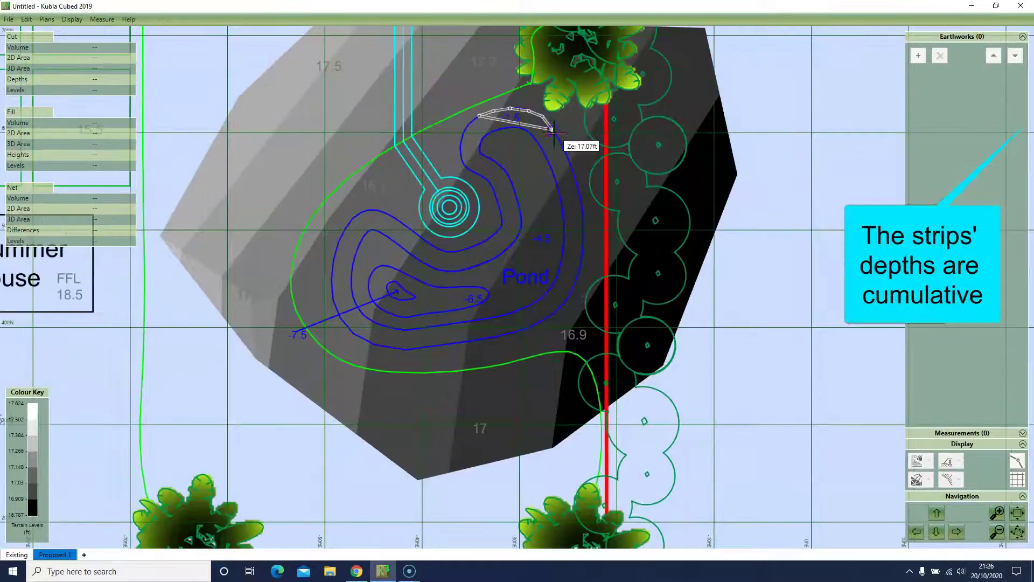
{"action": "left_click", "coordinate": [553, 130]}
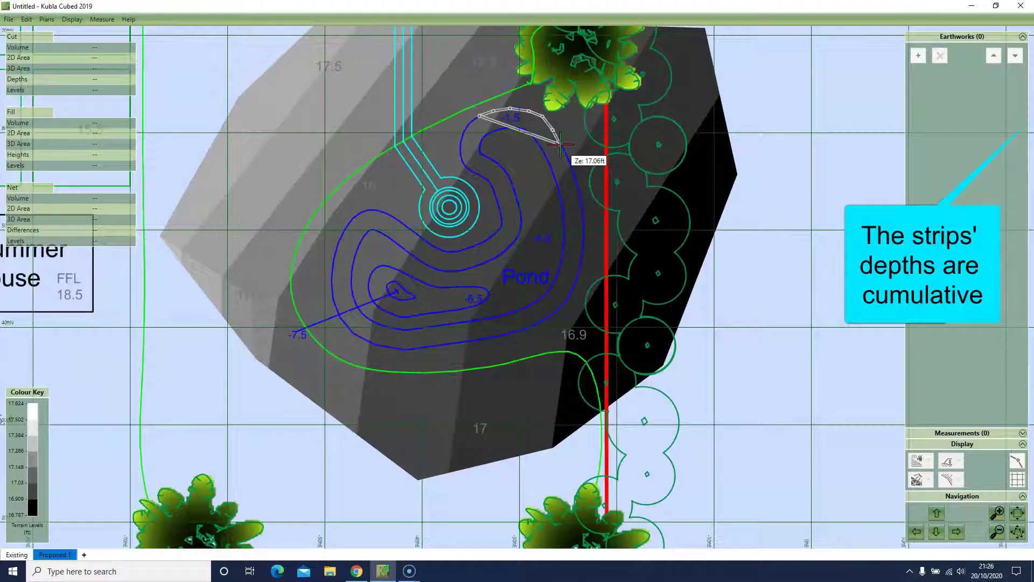
{"action": "left_click", "coordinate": [561, 144]}
{"action": "left_click", "coordinate": [568, 161]}
{"action": "left_click", "coordinate": [575, 183]}
{"action": "left_click", "coordinate": [579, 203]}
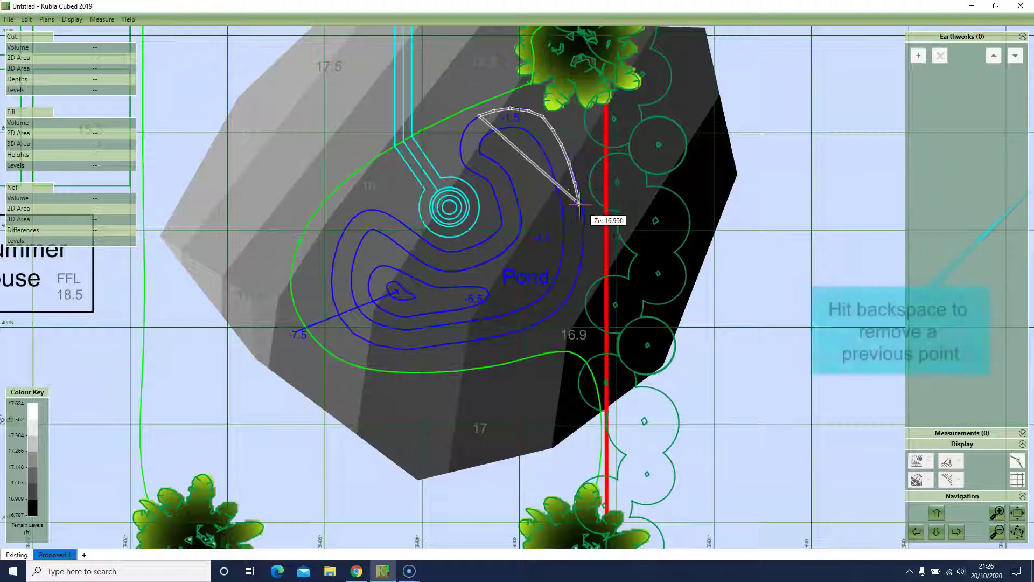
{"action": "left_click", "coordinate": [581, 228]}
{"action": "left_click", "coordinate": [584, 249]}
{"action": "left_click", "coordinate": [577, 275]}
{"action": "left_click", "coordinate": [571, 295]}
{"action": "left_click", "coordinate": [559, 310]}
{"action": "left_click", "coordinate": [536, 324]}
{"action": "left_click", "coordinate": [507, 334]}
{"action": "left_click", "coordinate": [467, 342]}
{"action": "left_click", "coordinate": [445, 345]}
{"action": "left_click", "coordinate": [424, 348]}
{"action": "left_click", "coordinate": [403, 349]}
Step: Trace the outline up the left side and around the inner curve, then finish it as Strip 1
{"action": "left_click", "coordinate": [347, 327]}
{"action": "left_click", "coordinate": [339, 313]}
{"action": "left_click", "coordinate": [334, 294]}
{"action": "left_click", "coordinate": [337, 275]}
{"action": "left_click", "coordinate": [332, 266]}
{"action": "left_click", "coordinate": [340, 244]}
{"action": "left_click", "coordinate": [348, 227]}
{"action": "left_click", "coordinate": [355, 216]}
{"action": "left_click", "coordinate": [372, 210]}
{"action": "left_click", "coordinate": [392, 216]}
{"action": "left_click", "coordinate": [410, 227]}
{"action": "left_click", "coordinate": [428, 244]}
{"action": "left_click", "coordinate": [443, 251]}
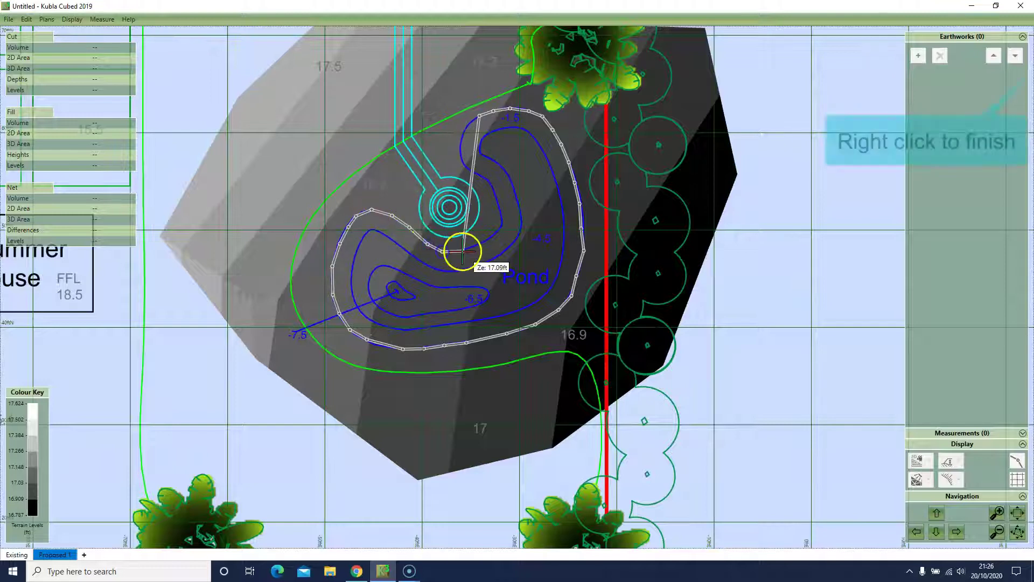
{"action": "left_click", "coordinate": [462, 251]}
{"action": "left_click", "coordinate": [478, 244]}
{"action": "left_click", "coordinate": [492, 235]}
{"action": "left_click", "coordinate": [505, 226]}
{"action": "left_click", "coordinate": [502, 206]}
{"action": "left_click", "coordinate": [488, 178]}
{"action": "left_click", "coordinate": [476, 171]}
{"action": "left_click", "coordinate": [463, 166]}
{"action": "left_click", "coordinate": [463, 149]}
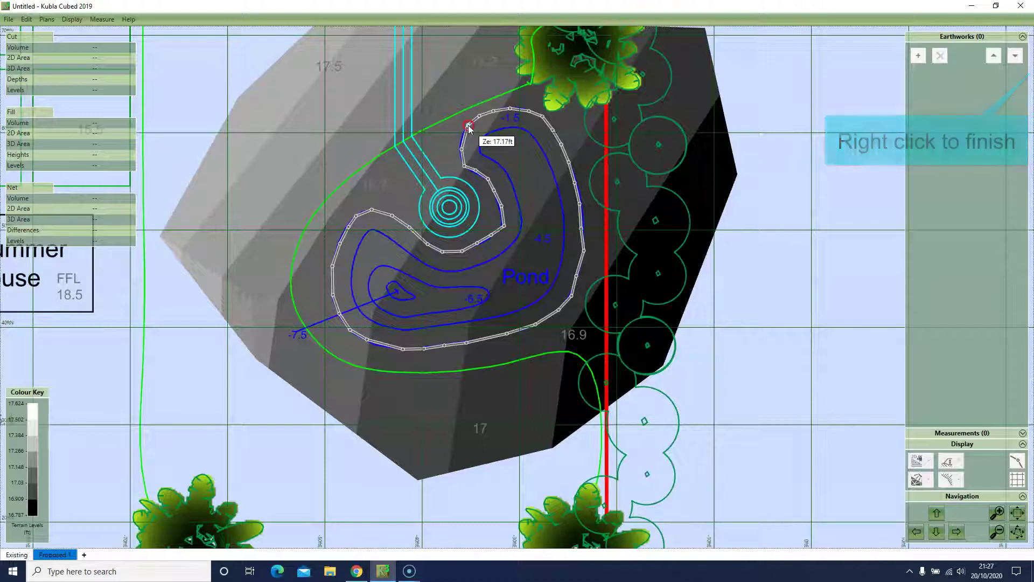
{"action": "right_click", "coordinate": [478, 129]}
Step: Set Strip 1's depth to 1.5 ft and view the pond excavation in 3D
{"action": "double_click", "coordinate": [972, 93]}
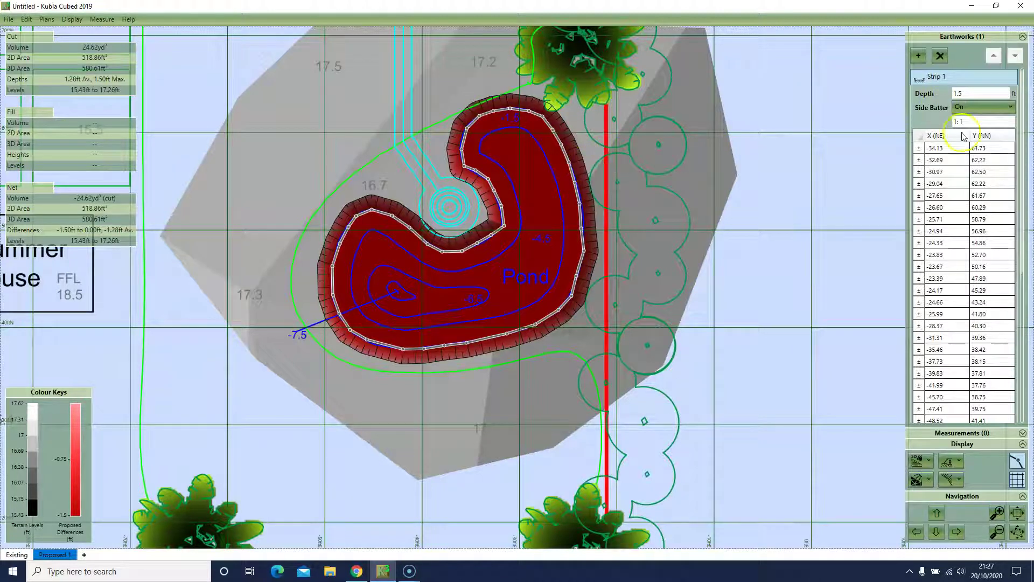
{"action": "left_click", "coordinate": [914, 460]}
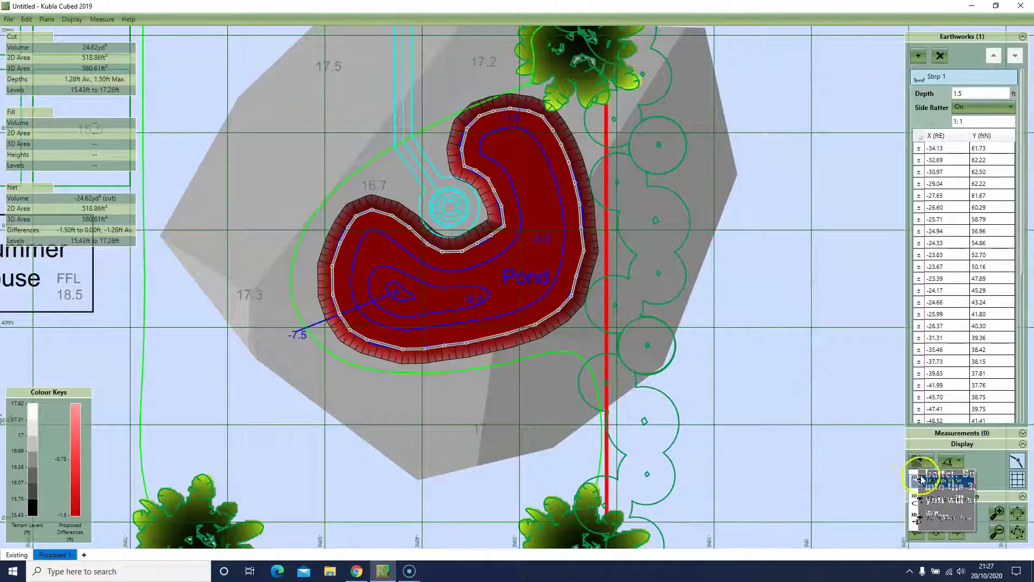
{"action": "left_click", "coordinate": [918, 501]}
{"action": "left_click", "coordinate": [981, 107]}
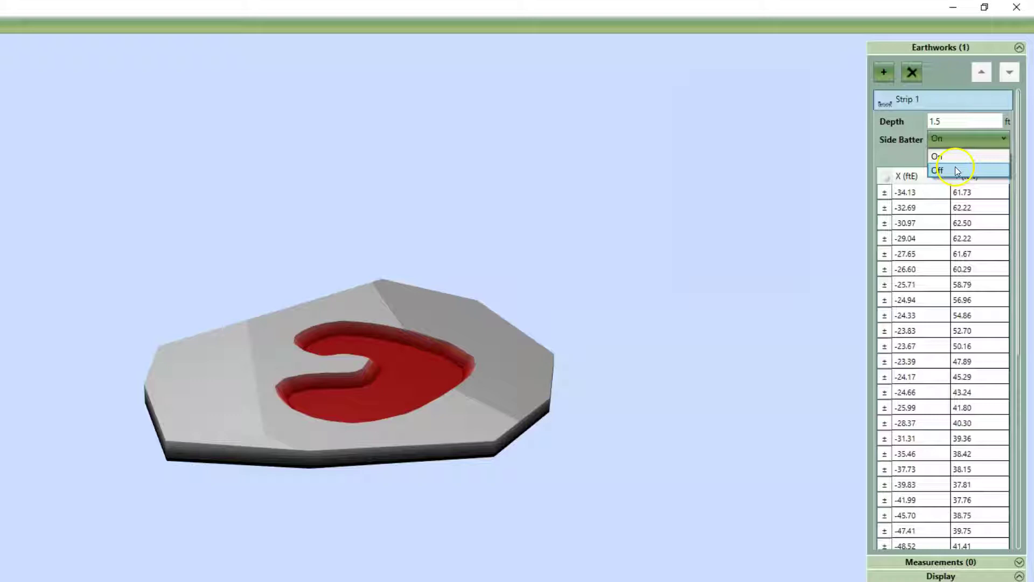
Step: Re-enable Strip 1's side batter with a 1:0.3 slope
{"action": "left_click", "coordinate": [955, 171]}
{"action": "left_click", "coordinate": [954, 138]}
{"action": "left_click", "coordinate": [954, 153]}
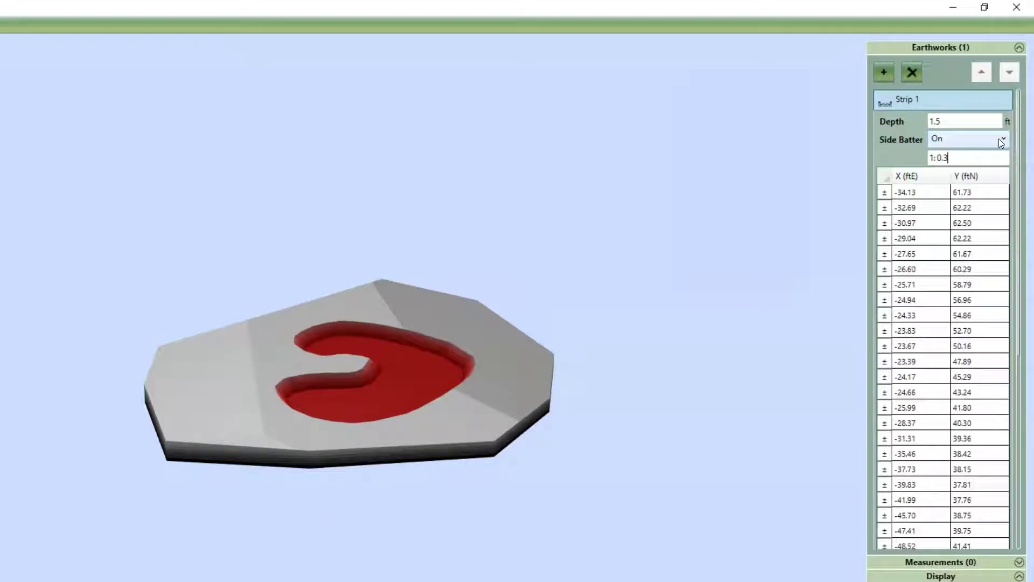
{"action": "key", "text": "Tab"}
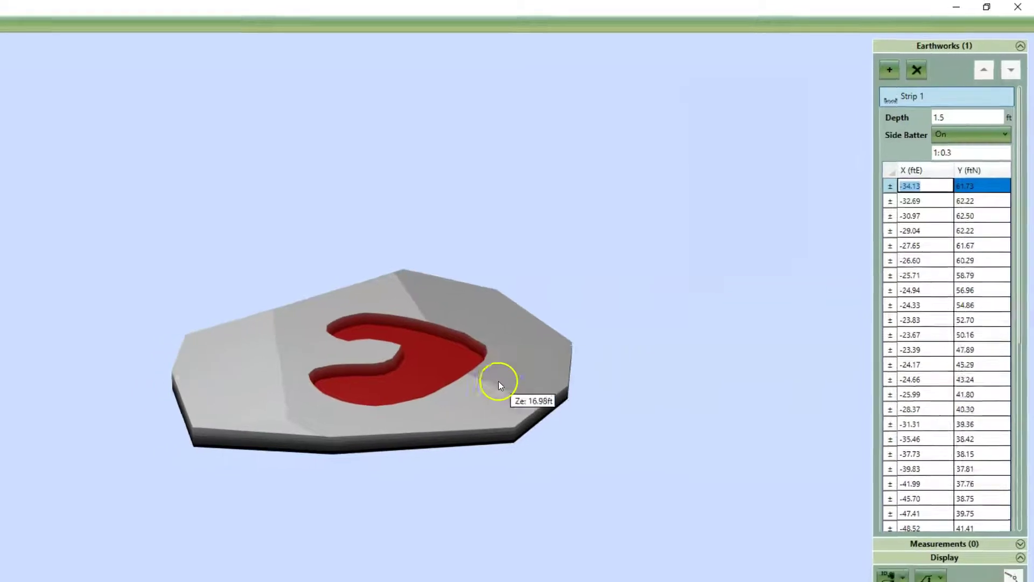
{"action": "scroll", "coordinate": [591, 309], "scroll_direction": "up", "scroll_amount": 5}
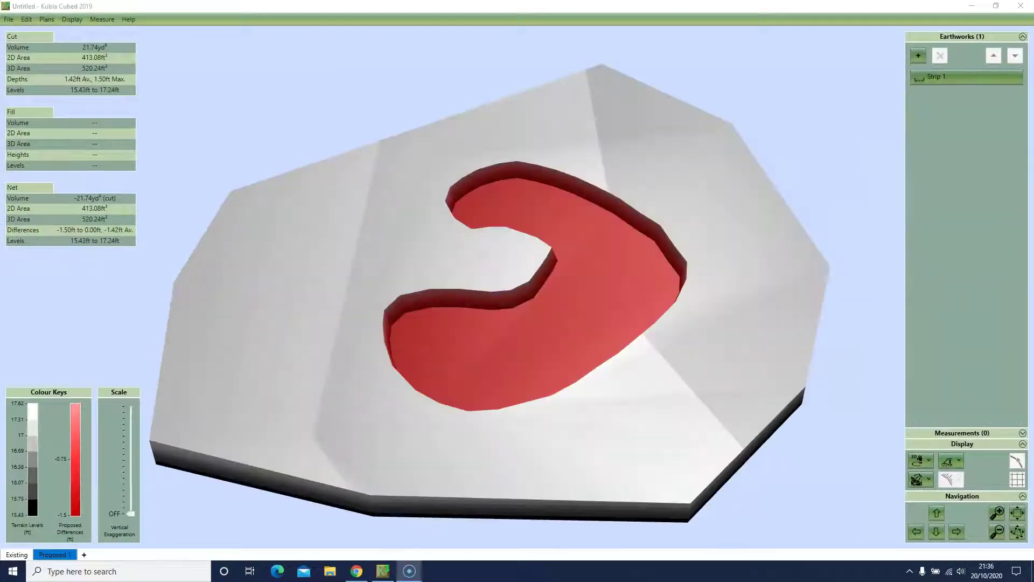
Step: Return to the 2D Design View and begin a second strip along the pond's top inside edge
{"action": "left_click", "coordinate": [921, 461]}
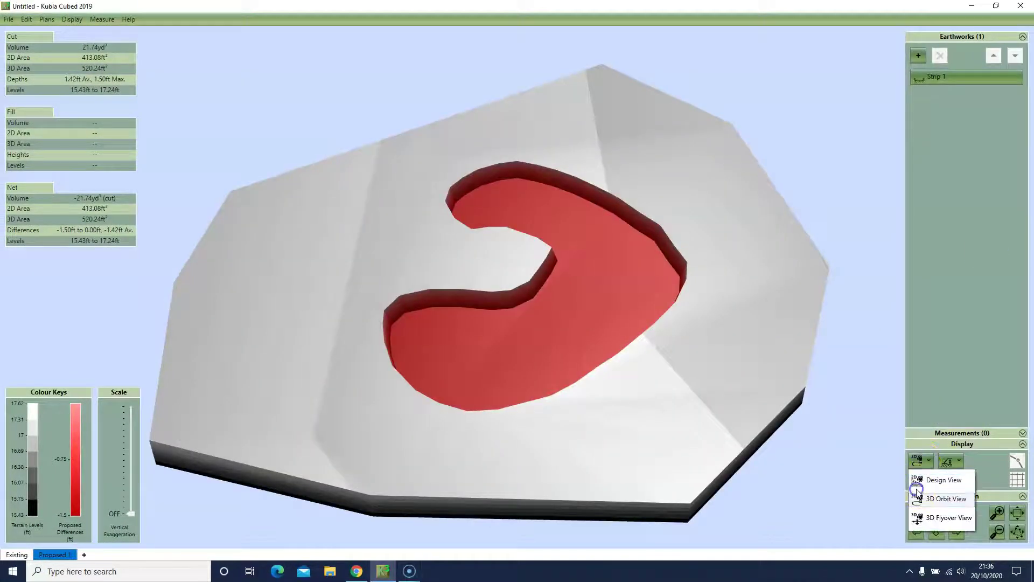
{"action": "left_click", "coordinate": [917, 480]}
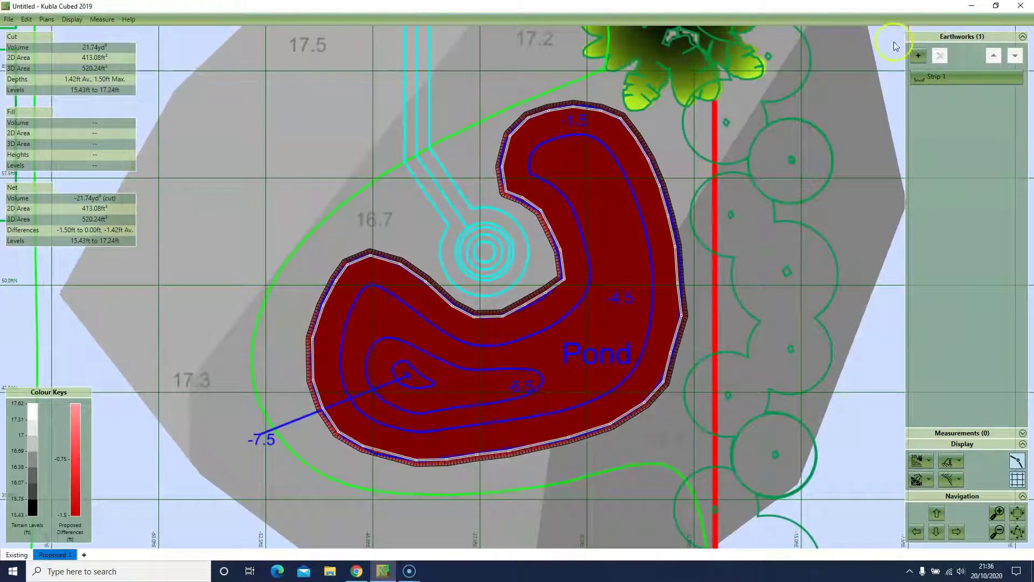
{"action": "left_click", "coordinate": [910, 58]}
{"action": "left_click", "coordinate": [919, 85]}
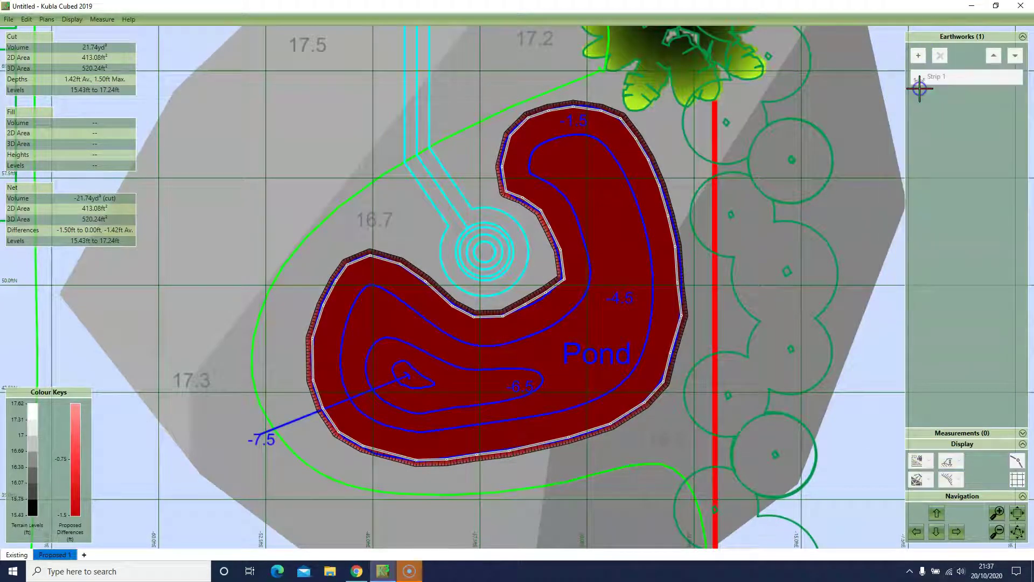
{"action": "left_click", "coordinate": [547, 141]}
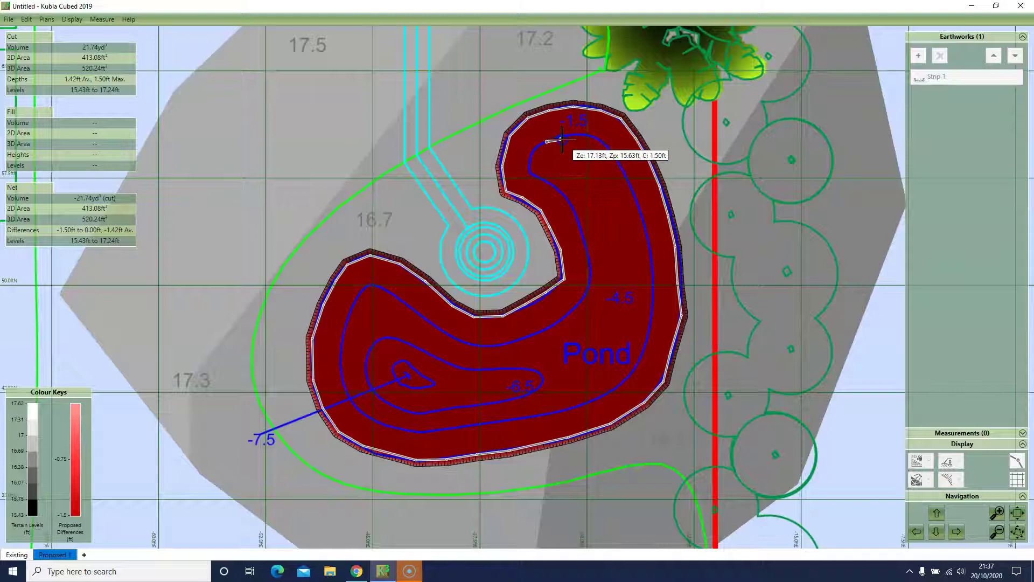
{"action": "left_click", "coordinate": [563, 136]}
{"action": "left_click", "coordinate": [581, 133]}
Step: Trace the second strip down the pond's right side and along the bottom inside Strip 1's edge
{"action": "left_click", "coordinate": [595, 143]}
{"action": "left_click", "coordinate": [609, 149]}
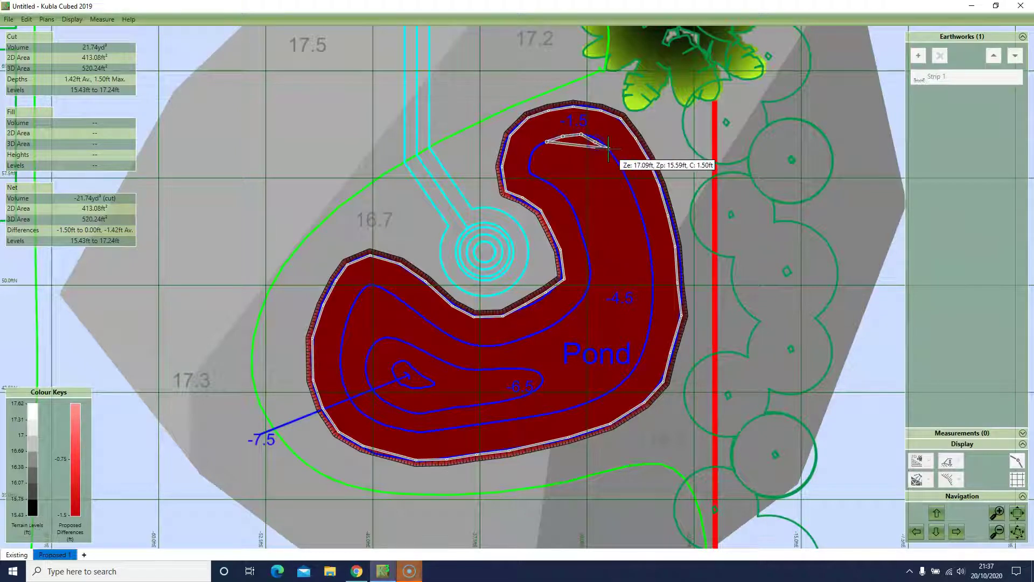
{"action": "left_click", "coordinate": [621, 164]}
{"action": "left_click", "coordinate": [633, 191]}
{"action": "left_click", "coordinate": [641, 215]}
{"action": "left_click", "coordinate": [648, 244]}
{"action": "left_click", "coordinate": [653, 268]}
{"action": "left_click", "coordinate": [654, 295]}
{"action": "left_click", "coordinate": [652, 311]}
{"action": "double_click", "coordinate": [646, 336]}
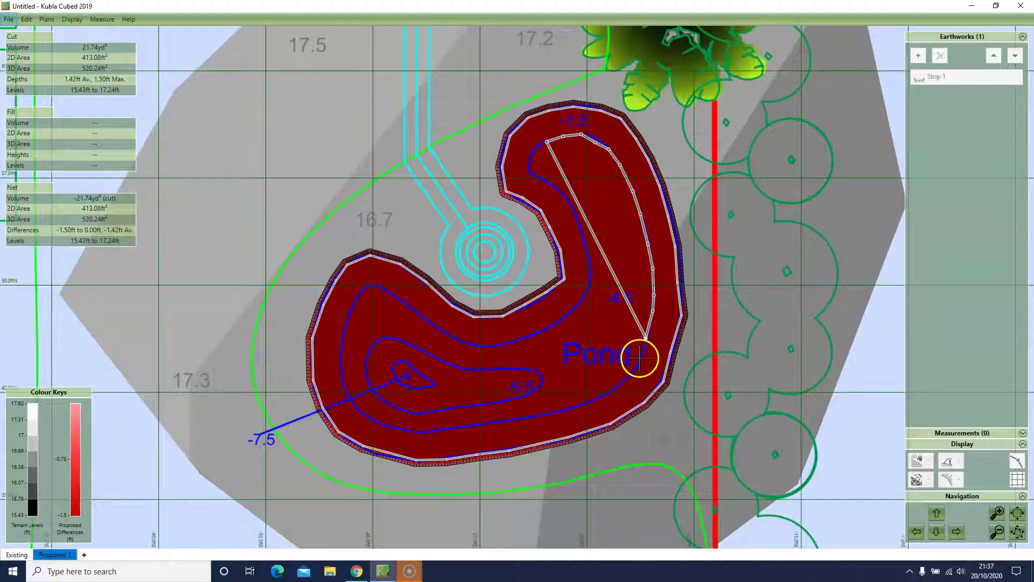
{"action": "left_click", "coordinate": [628, 376]}
{"action": "left_click", "coordinate": [612, 392]}
{"action": "left_click", "coordinate": [592, 400]}
{"action": "left_click", "coordinate": [569, 409]}
{"action": "left_click", "coordinate": [535, 414]}
{"action": "left_click", "coordinate": [495, 423]}
{"action": "left_click", "coordinate": [456, 426]}
{"action": "left_click", "coordinate": [434, 429]}
{"action": "left_click", "coordinate": [421, 431]}
{"action": "left_click", "coordinate": [396, 429]}
Step: Continue the second strip up the left side, around the inner curve and back to the start, then finish it
{"action": "left_click", "coordinate": [368, 416]}
{"action": "left_click", "coordinate": [351, 399]}
{"action": "left_click", "coordinate": [336, 362]}
{"action": "left_click", "coordinate": [344, 334]}
{"action": "left_click", "coordinate": [355, 302]}
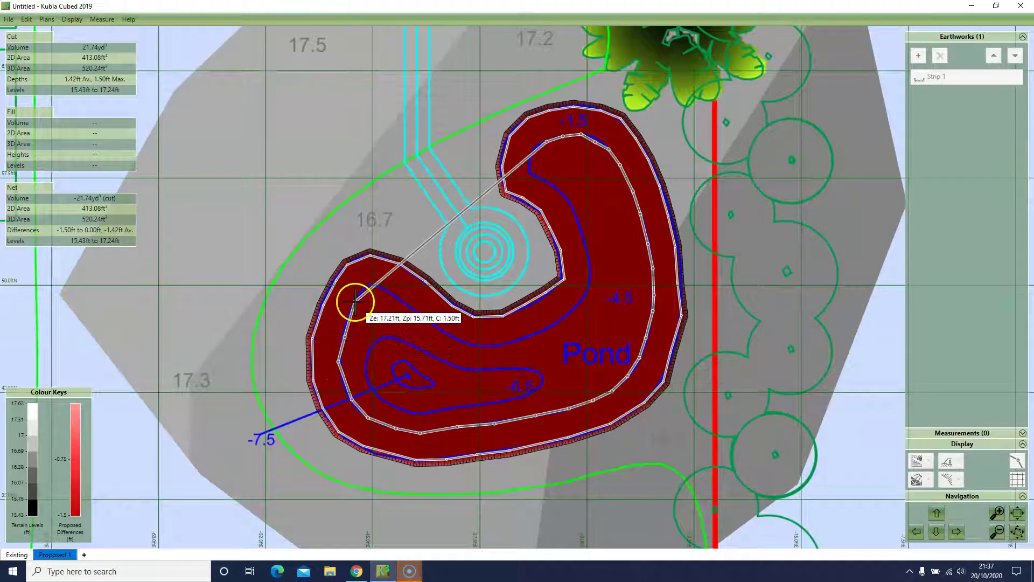
{"action": "left_click", "coordinate": [364, 289]}
{"action": "left_click", "coordinate": [375, 285]}
{"action": "left_click", "coordinate": [388, 293]}
{"action": "left_click", "coordinate": [400, 299]}
{"action": "left_click", "coordinate": [416, 312]}
{"action": "left_click", "coordinate": [435, 324]}
{"action": "left_click", "coordinate": [455, 338]}
{"action": "left_click", "coordinate": [473, 345]}
{"action": "left_click", "coordinate": [495, 345]}
{"action": "left_click", "coordinate": [521, 341]}
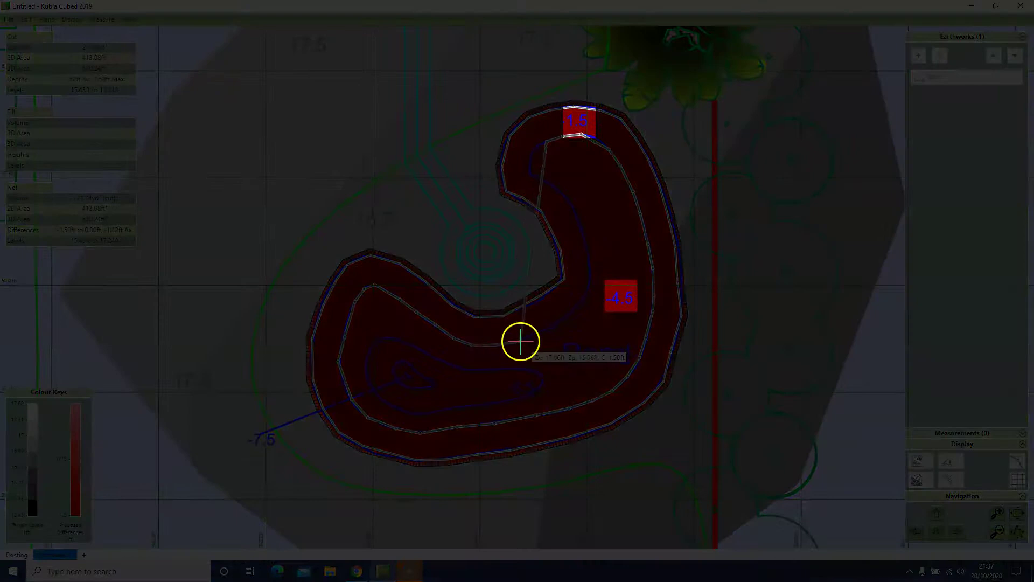
{"action": "left_click", "coordinate": [550, 326]}
{"action": "left_click", "coordinate": [568, 309]}
{"action": "left_click", "coordinate": [578, 303]}
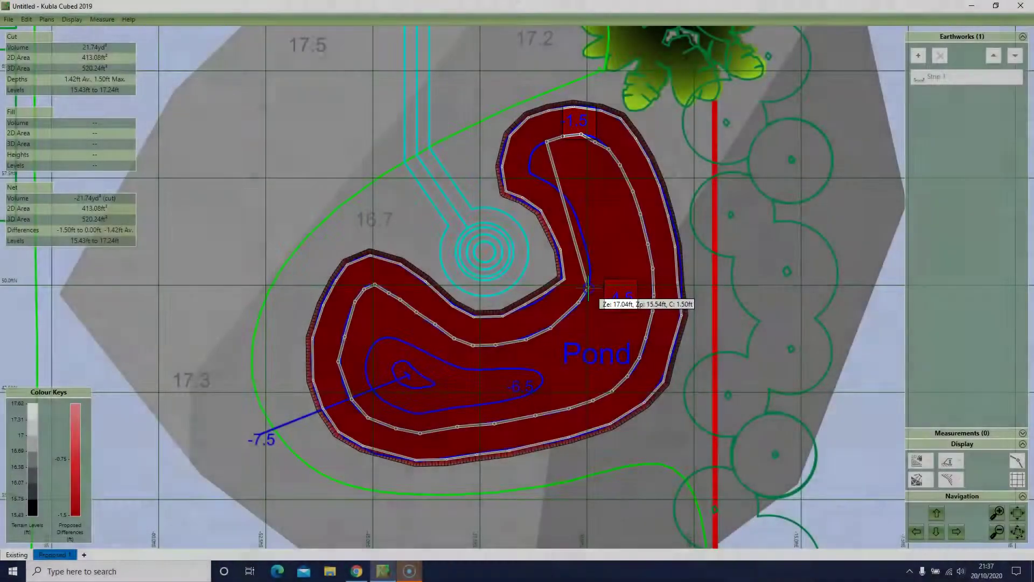
{"action": "left_click", "coordinate": [589, 287]}
{"action": "left_click", "coordinate": [593, 269]}
{"action": "left_click", "coordinate": [587, 241]}
{"action": "left_click", "coordinate": [575, 210]}
{"action": "left_click", "coordinate": [558, 184]}
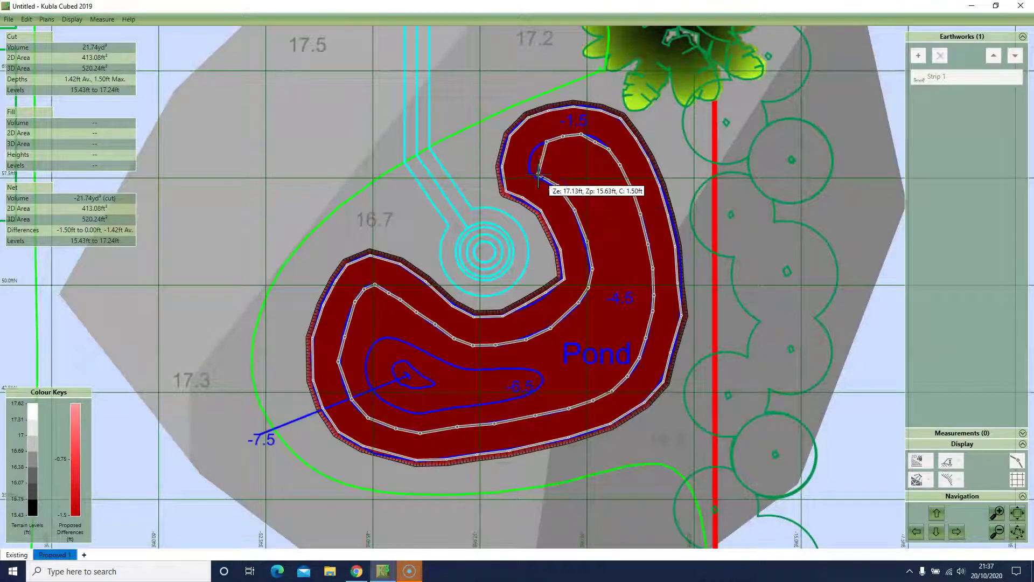
{"action": "left_click", "coordinate": [523, 168]}
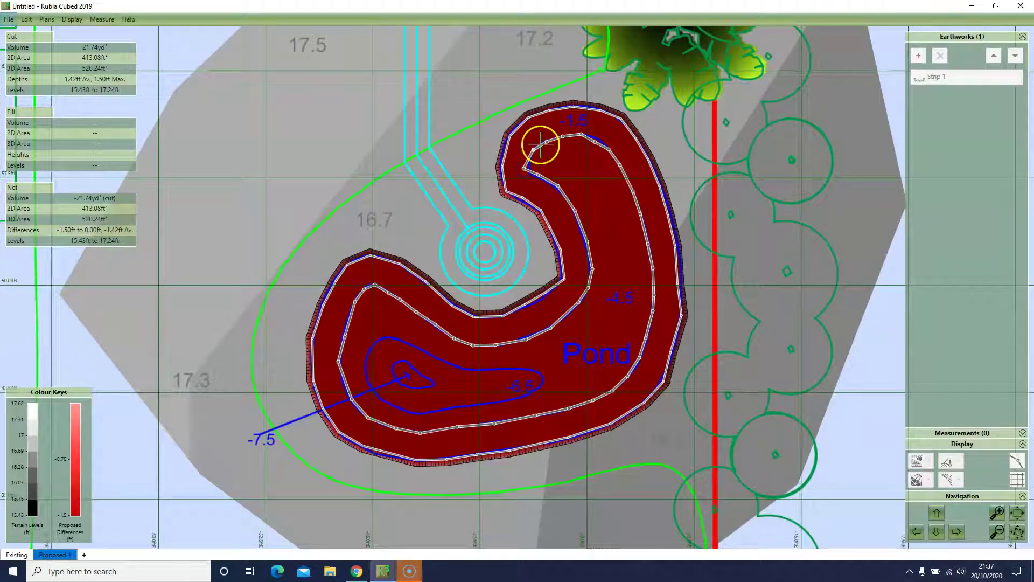
{"action": "right_click", "coordinate": [537, 121]}
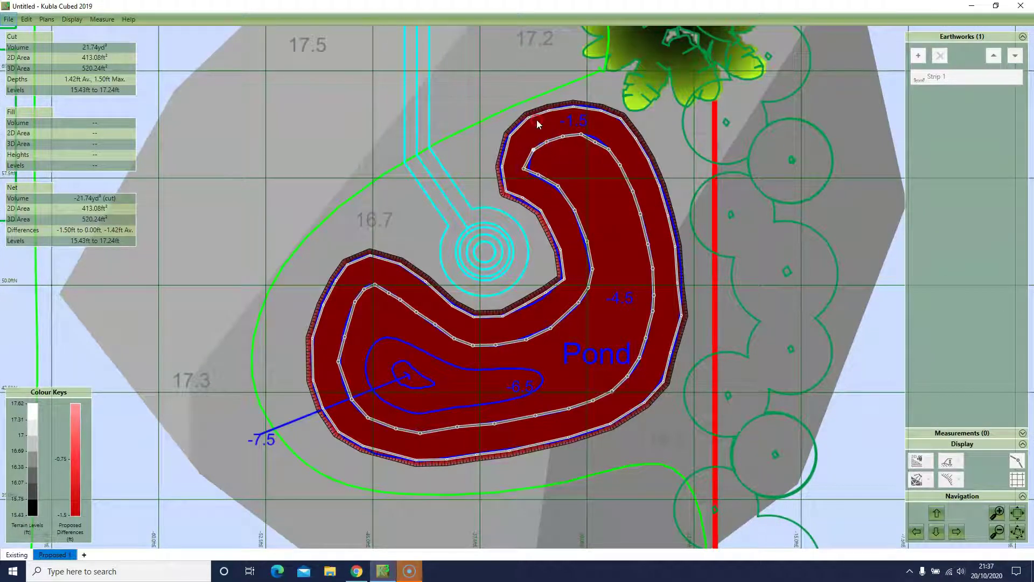
Step: Give Strip 2 a 3 ft depth and a 1:0.3 side batter
{"action": "left_click", "coordinate": [946, 63]}
{"action": "left_click", "coordinate": [975, 113]}
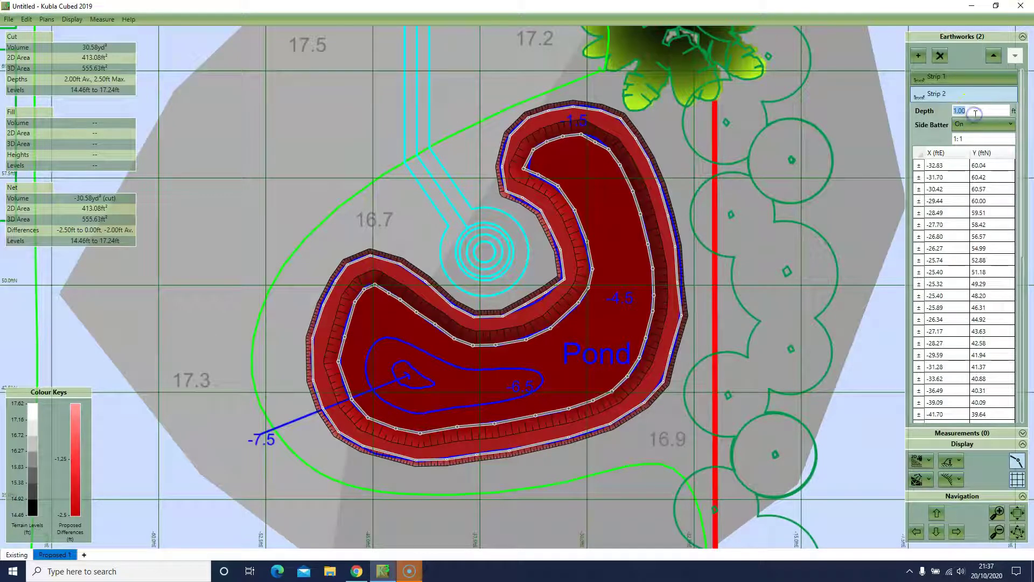
{"action": "key", "text": "Tab"}
{"action": "left_click", "coordinate": [970, 139]}
{"action": "type", "text": "0.3"}
{"action": "key", "text": "Tab"}
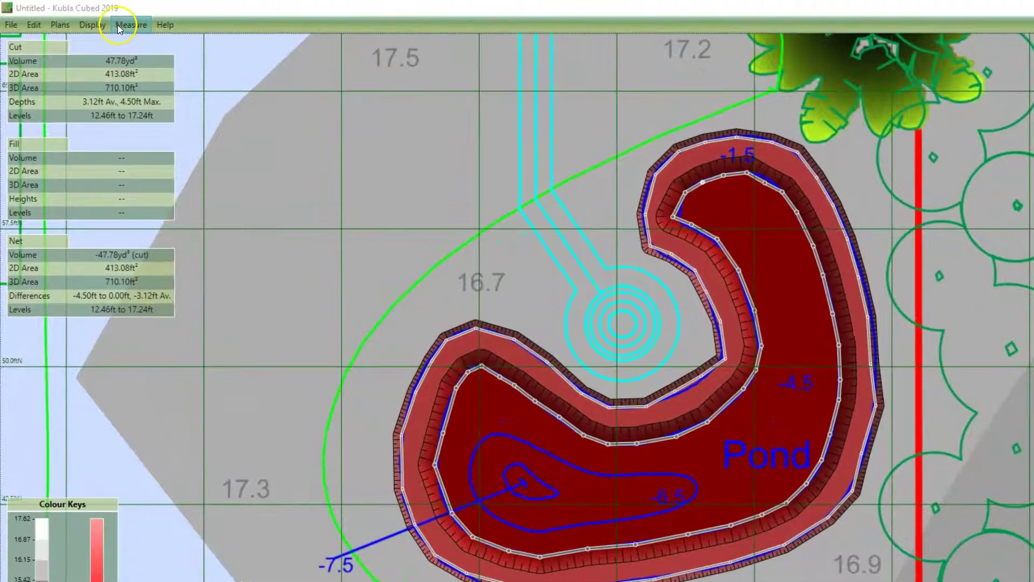
{"action": "left_click", "coordinate": [104, 19]}
{"action": "mouse_move", "coordinate": [123, 77]}
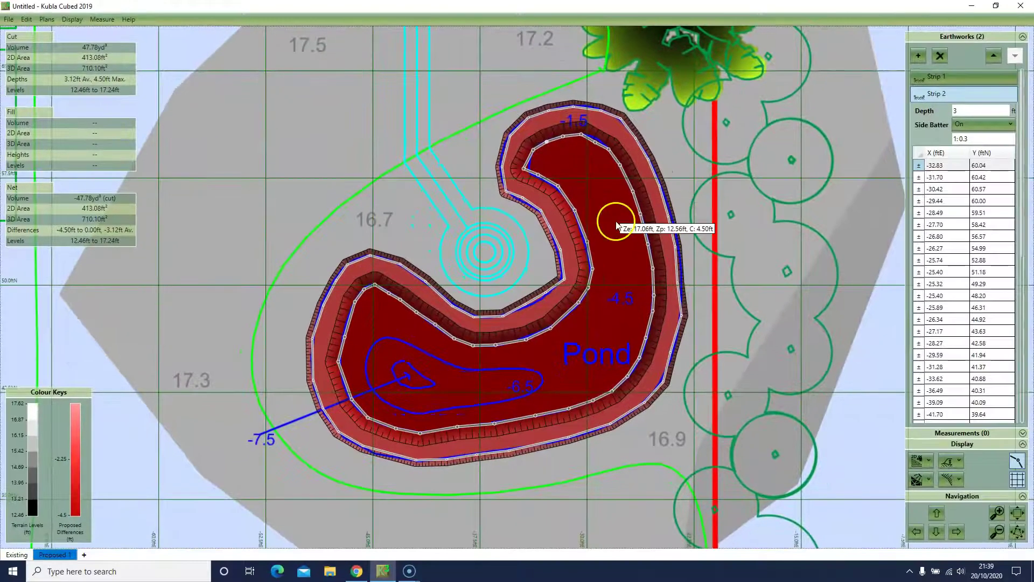
Step: Orbit the two-tier pond cut in 3D Orbit View, then go back to the 2D Design View
{"action": "left_click", "coordinate": [917, 462]}
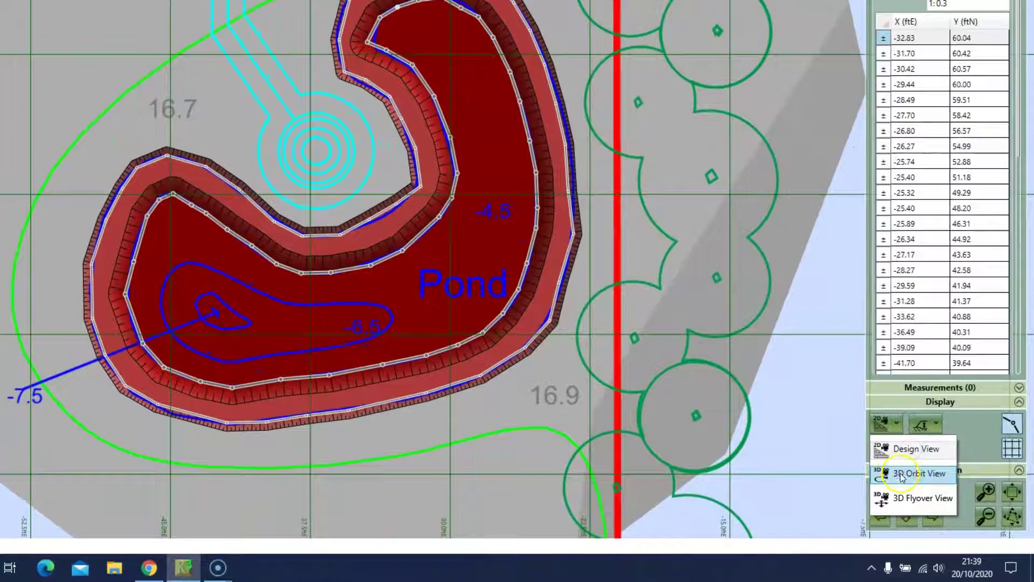
{"action": "left_click", "coordinate": [925, 479]}
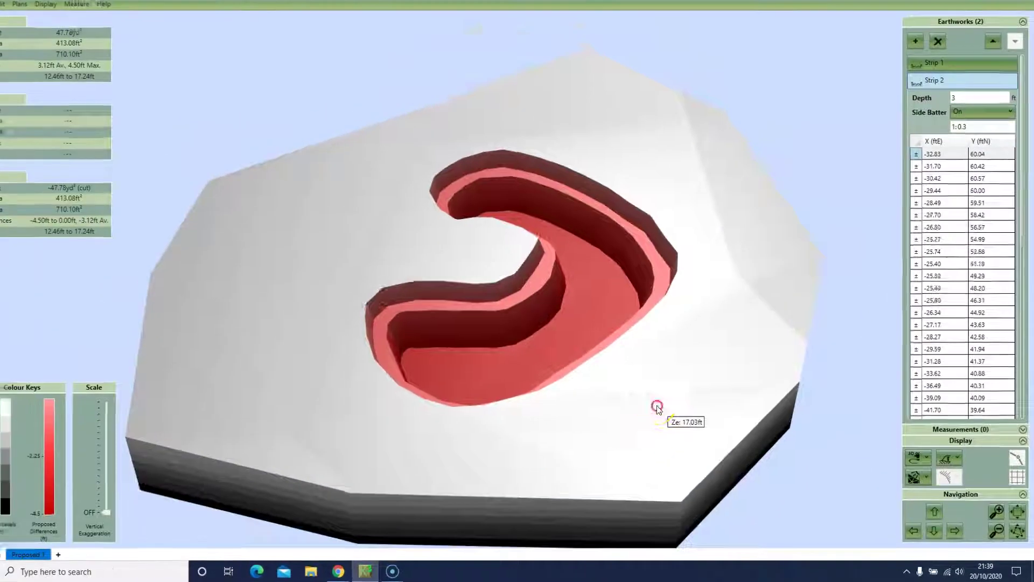
{"action": "left_click_drag", "start_coordinate": [657, 406], "coordinate": [866, 447]}
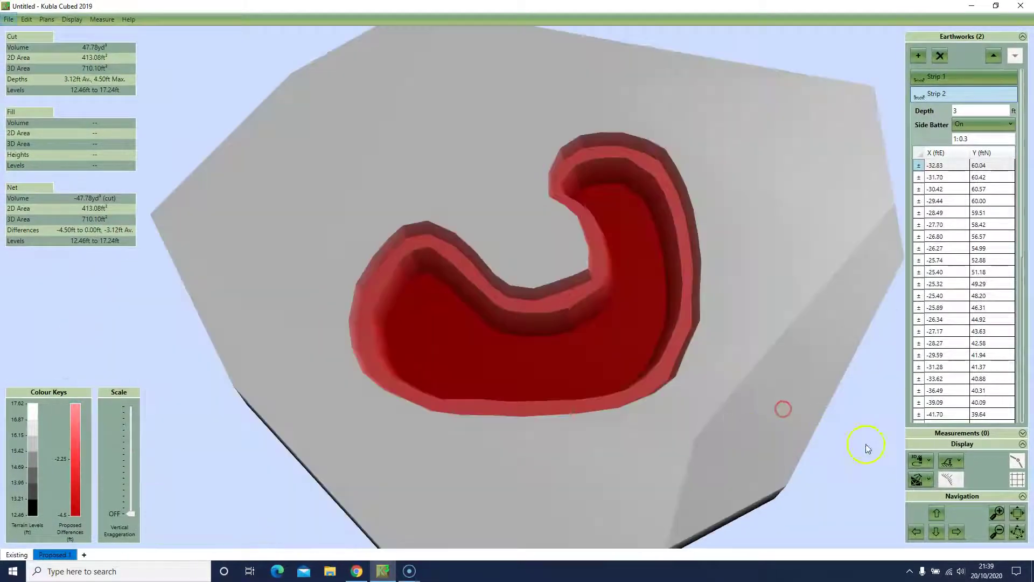
{"action": "left_click", "coordinate": [928, 463]}
{"action": "left_click", "coordinate": [935, 490]}
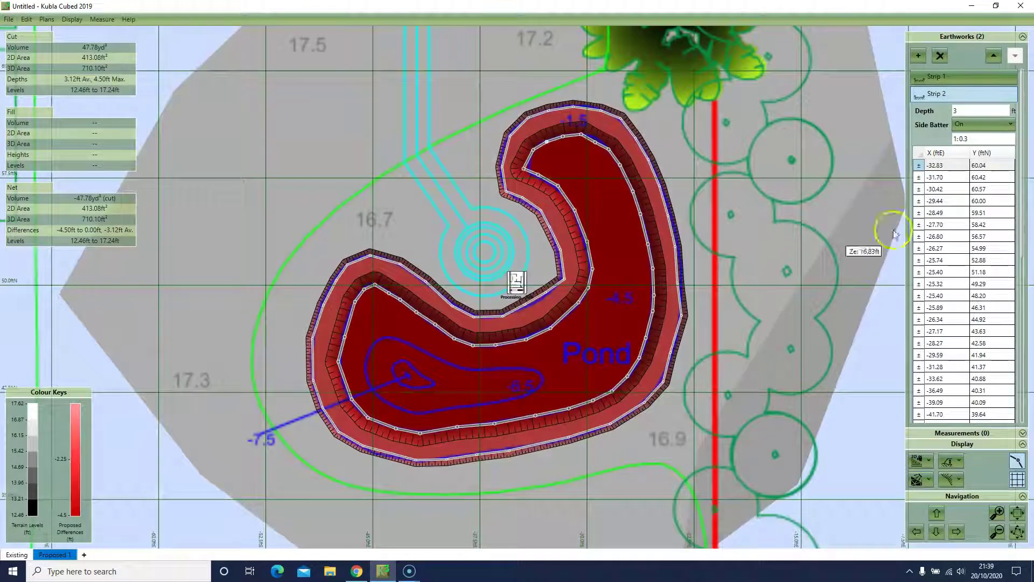
{"action": "left_click", "coordinate": [923, 54]}
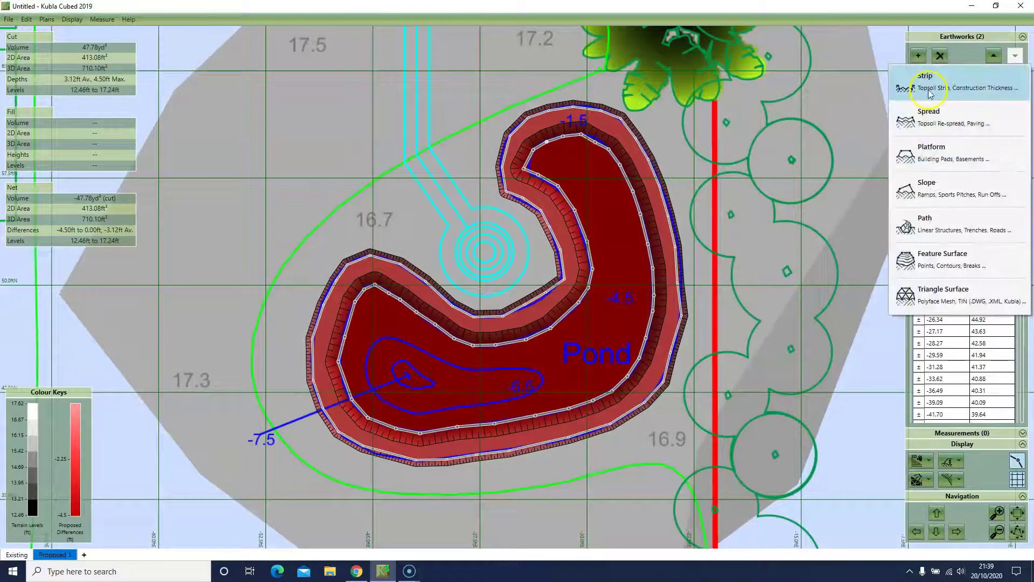
Step: Outline Strip 3 around the -6.5 contour and finish the shape
{"action": "left_click", "coordinate": [932, 79]}
{"action": "left_click", "coordinate": [389, 339]}
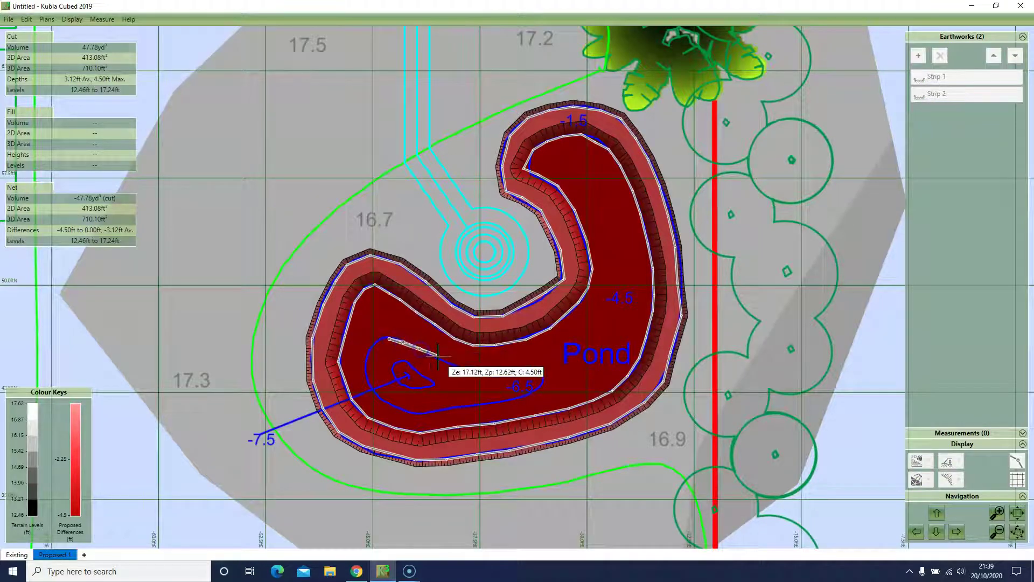
{"action": "left_click", "coordinate": [488, 367]}
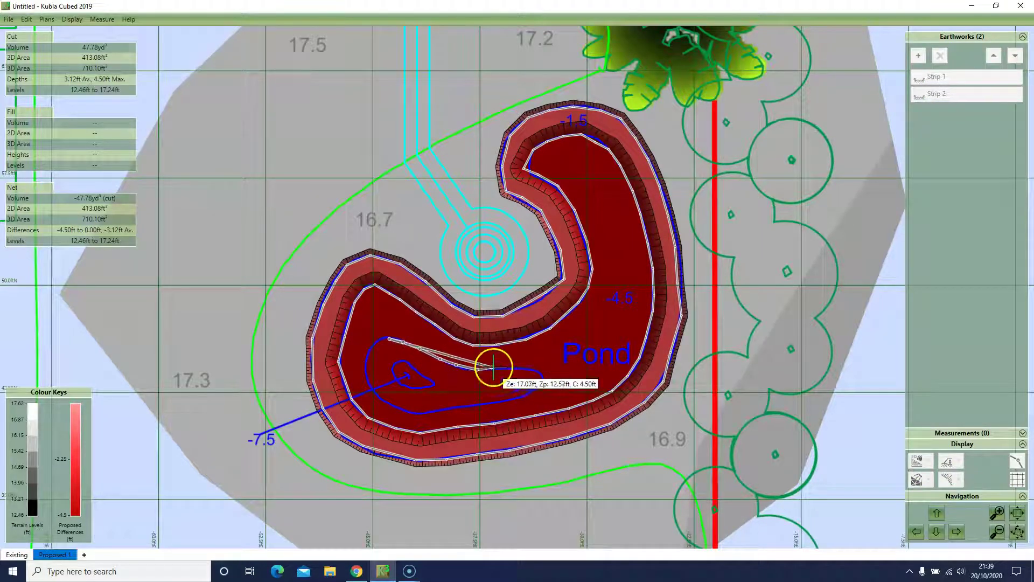
{"action": "left_click", "coordinate": [542, 376]}
{"action": "left_click", "coordinate": [541, 387]}
{"action": "left_click", "coordinate": [532, 394]}
{"action": "left_click", "coordinate": [515, 399]}
{"action": "left_click", "coordinate": [488, 404]}
{"action": "left_click", "coordinate": [462, 405]}
{"action": "left_click", "coordinate": [440, 409]}
{"action": "left_click", "coordinate": [420, 413]}
{"action": "left_click", "coordinate": [382, 401]}
{"action": "left_click", "coordinate": [375, 393]}
{"action": "left_click", "coordinate": [368, 376]}
{"action": "left_click", "coordinate": [367, 351]}
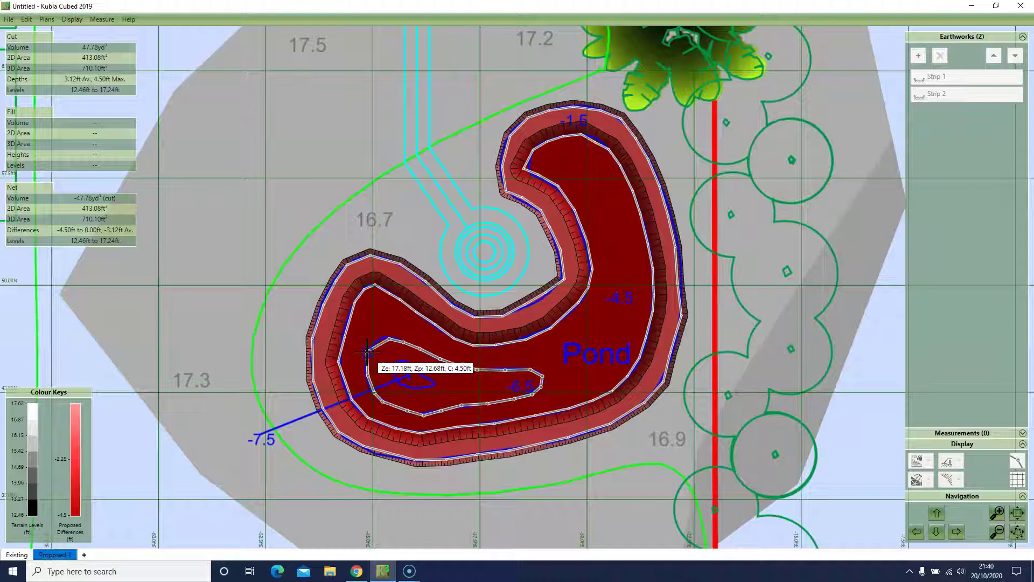
{"action": "left_click", "coordinate": [377, 341]}
{"action": "right_click", "coordinate": [930, 150]}
Step: Give Strip 3 a 2 ft depth with a 1:0.3 side batter
{"action": "left_click", "coordinate": [966, 129]}
{"action": "type", "text": "2"}
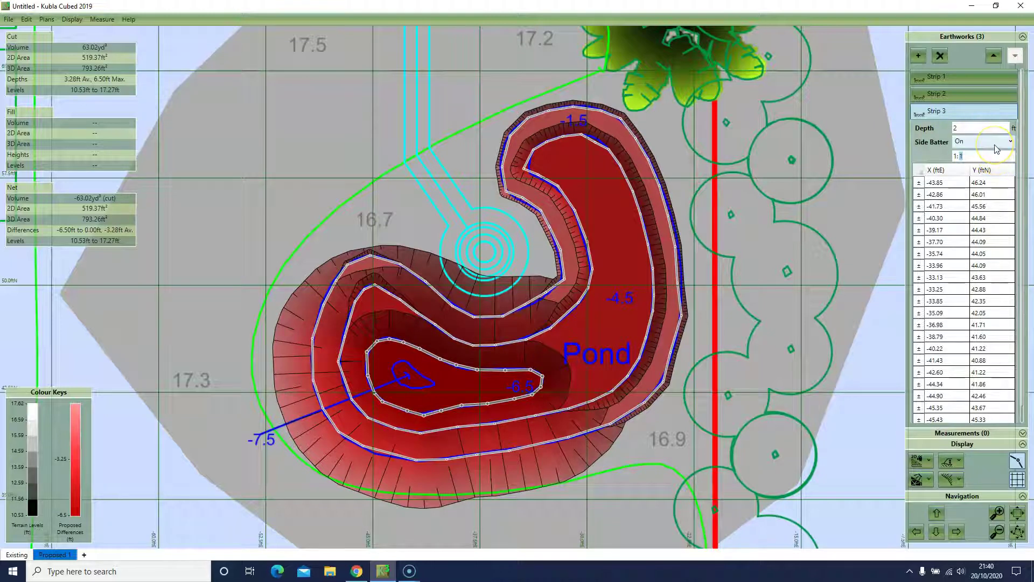
{"action": "key", "text": "Tab"}
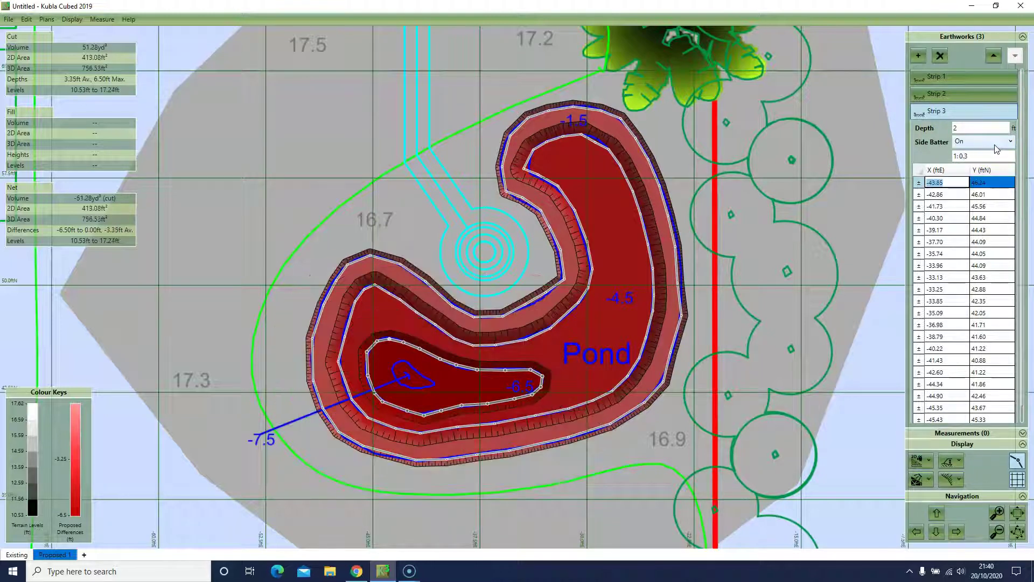
{"action": "left_click", "coordinate": [467, 379]}
{"action": "left_click", "coordinate": [918, 55]}
{"action": "left_click", "coordinate": [925, 84]}
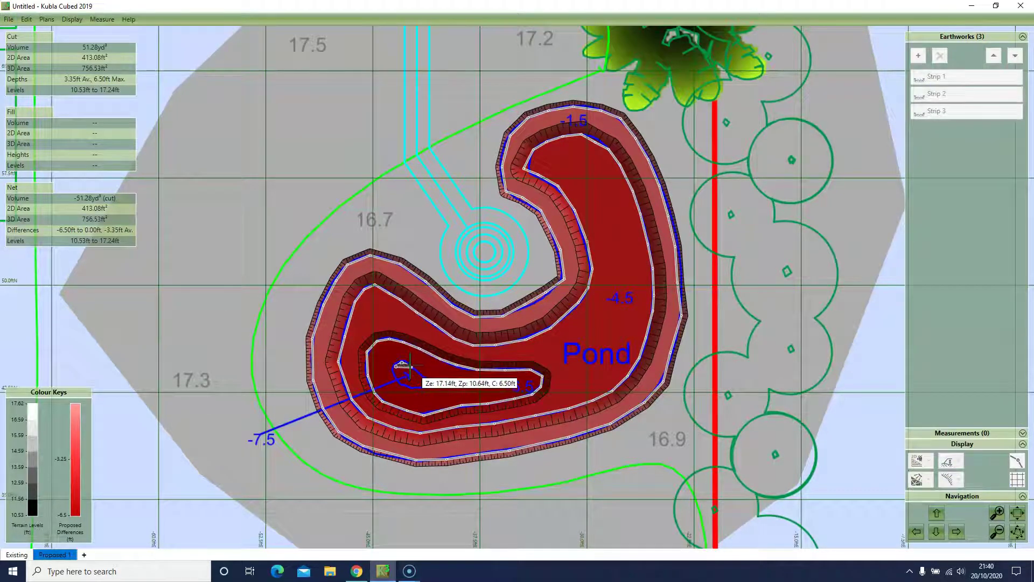
Step: Close the Strip 4 outline around the -7.5 island with a 1:0.3 side batter, deepening the pond to 7.50 ft
{"action": "left_click", "coordinate": [432, 384]}
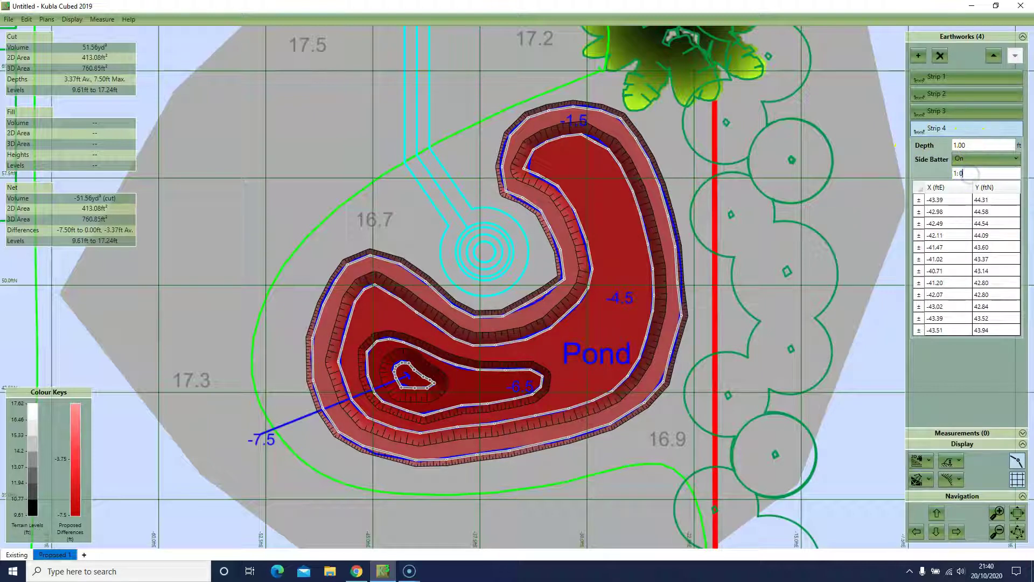
{"action": "key", "text": "Tab"}
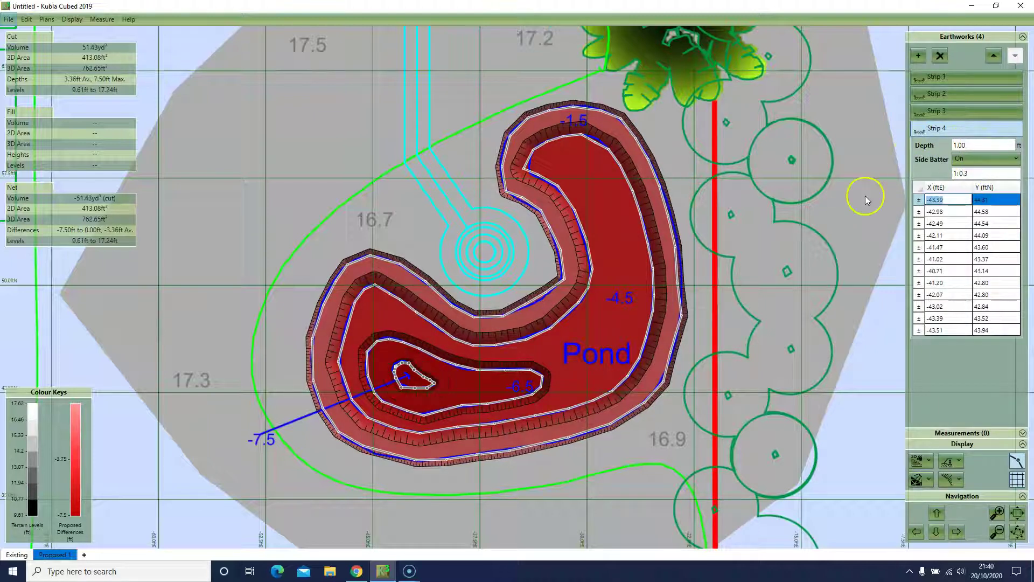
{"action": "left_click", "coordinate": [790, 349]}
{"action": "left_click", "coordinate": [471, 378]}
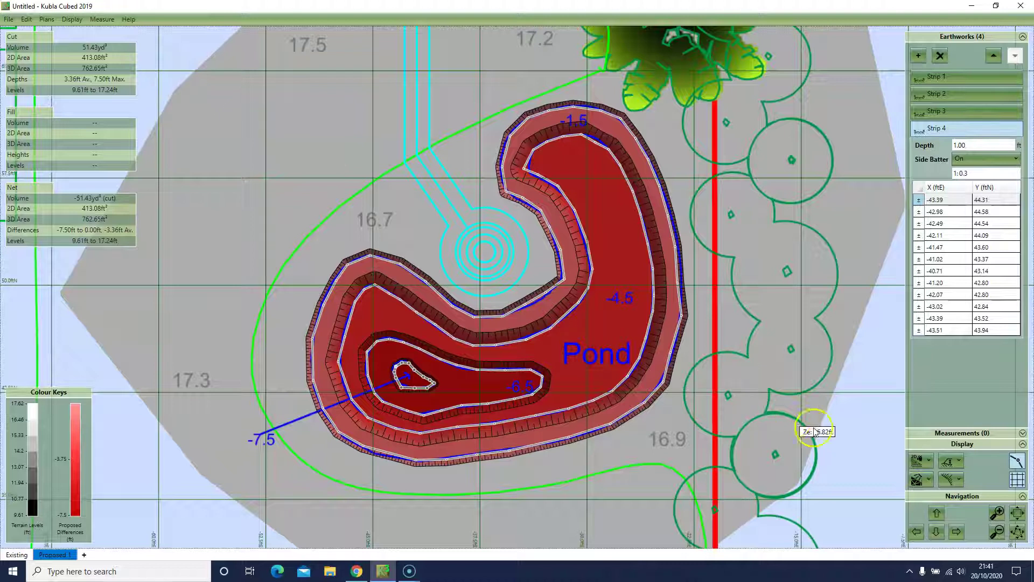
{"action": "left_click", "coordinate": [929, 461]}
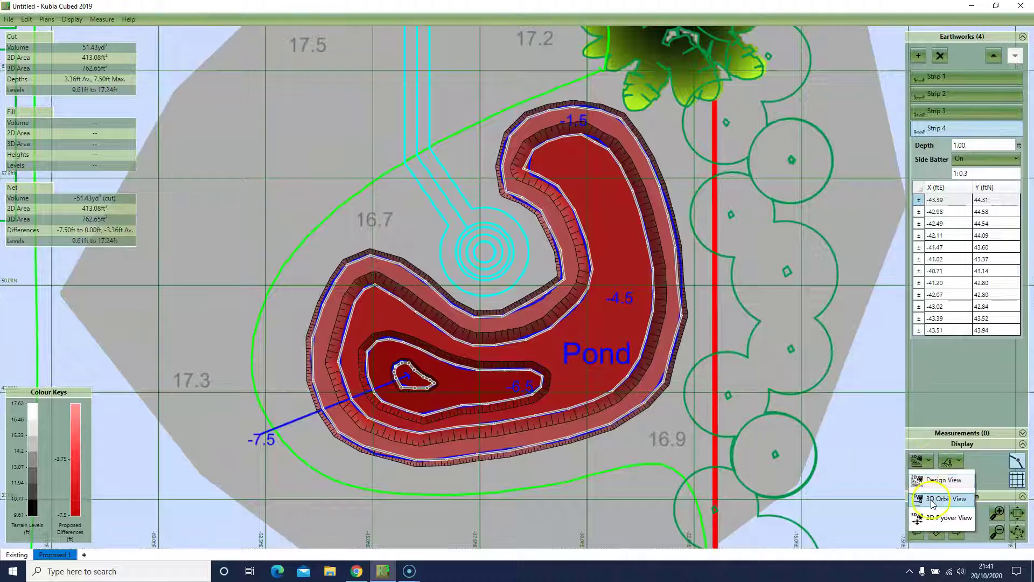
{"action": "left_click", "coordinate": [938, 499]}
{"action": "left_click_drag", "start_coordinate": [661, 424], "coordinate": [723, 395]}
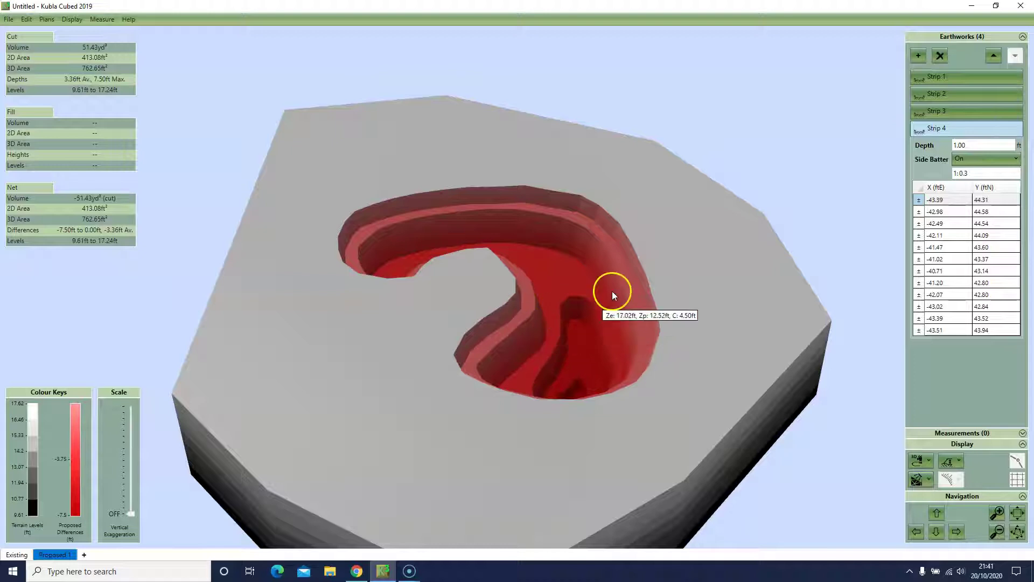
{"action": "left_click", "coordinate": [976, 94]}
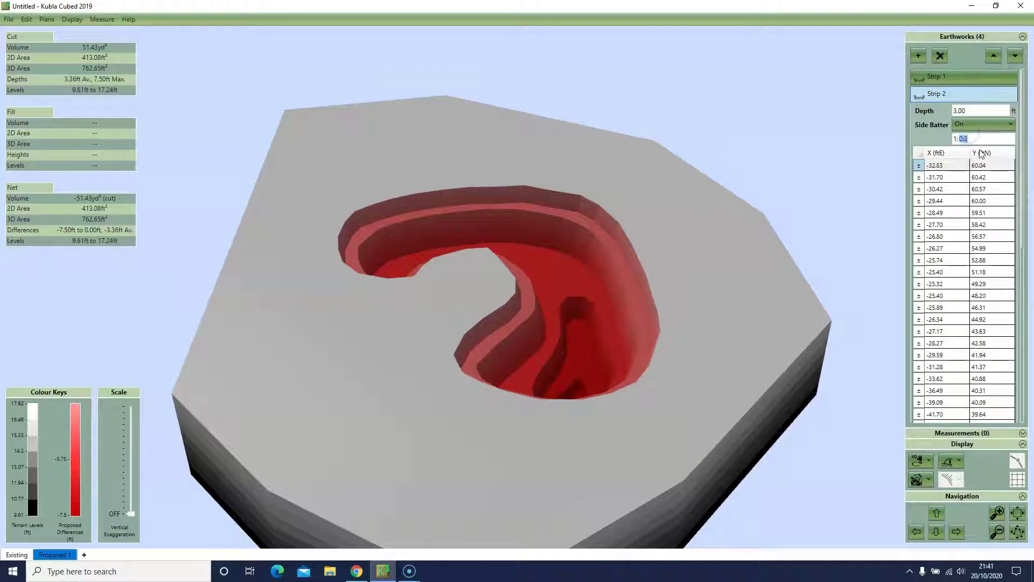
{"action": "key", "text": "Tab"}
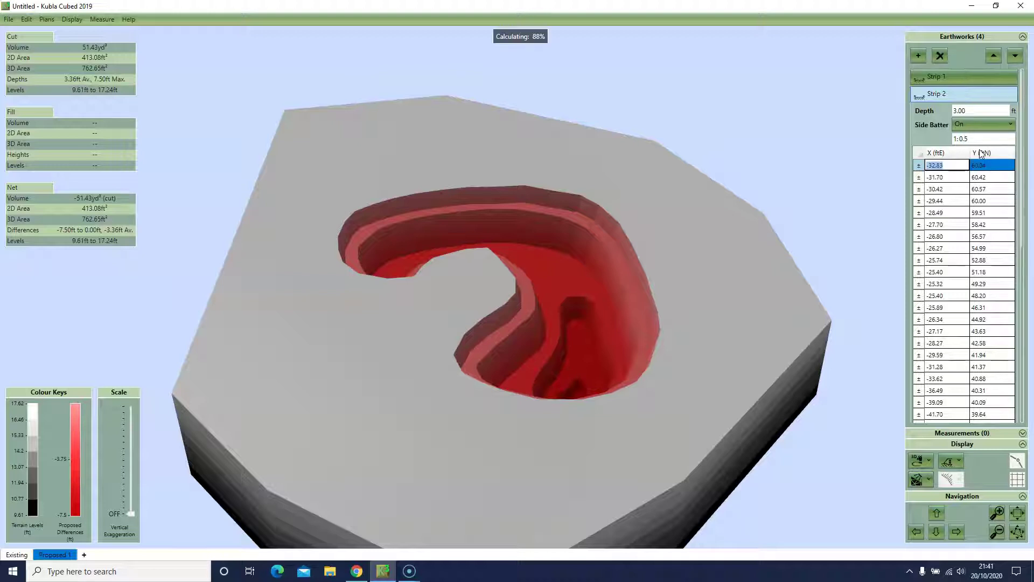
{"action": "left_click", "coordinate": [984, 139]}
{"action": "key", "text": "BackSpace"}
{"action": "type", "text": "3"}
{"action": "key", "text": "Tab"}
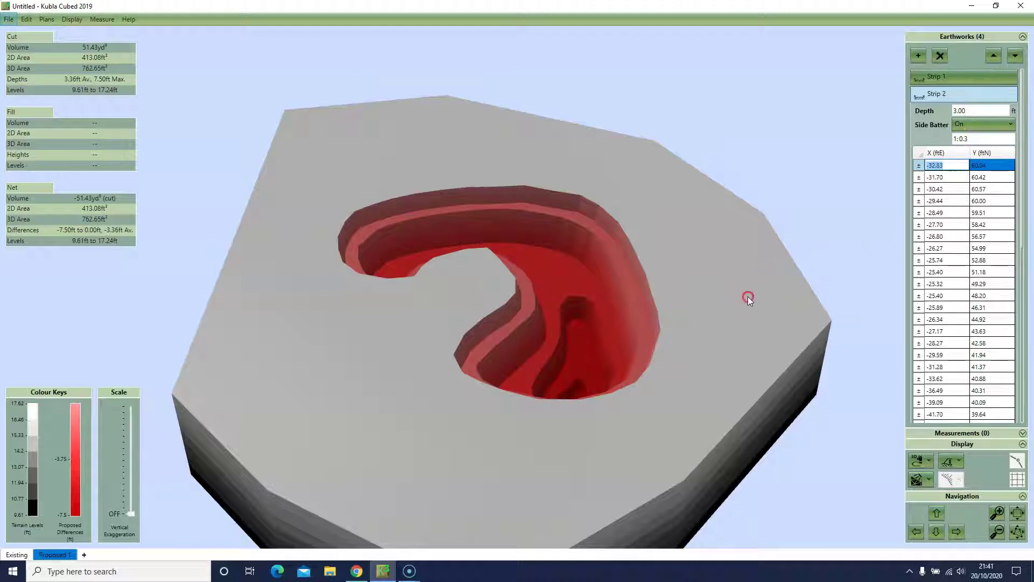
{"action": "key", "text": "alt"}
{"action": "left_click_drag", "start_coordinate": [464, 425], "coordinate": [844, 300]}
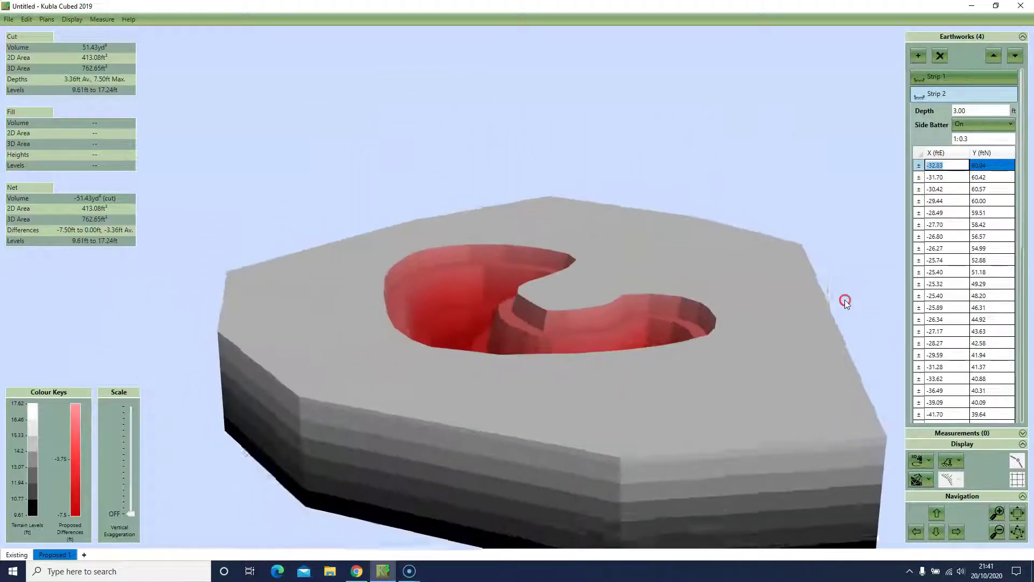
{"action": "left_click_drag", "start_coordinate": [604, 399], "coordinate": [635, 377]}
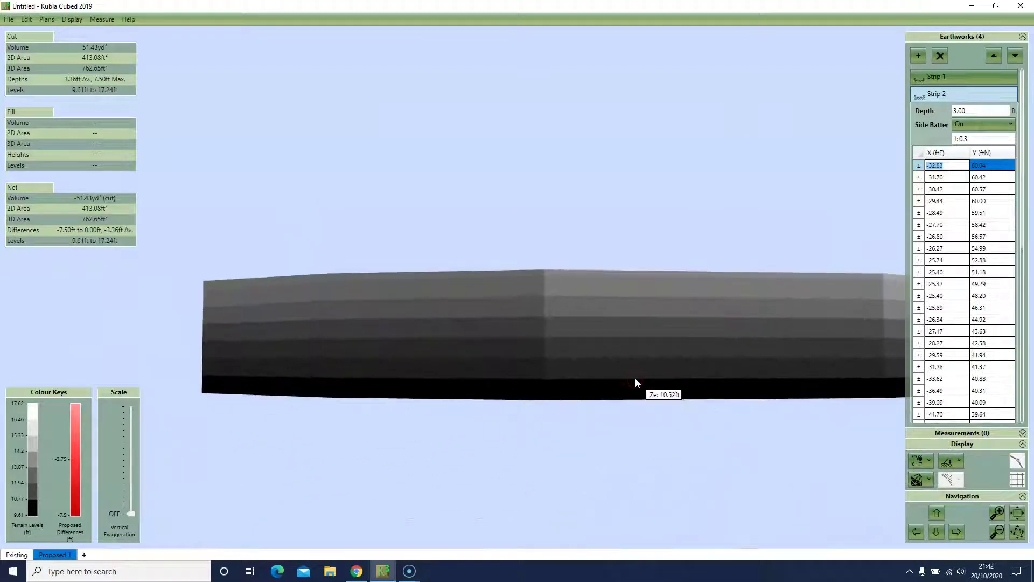
{"action": "scroll", "coordinate": [636, 377], "scroll_direction": "up", "scroll_amount": 5}
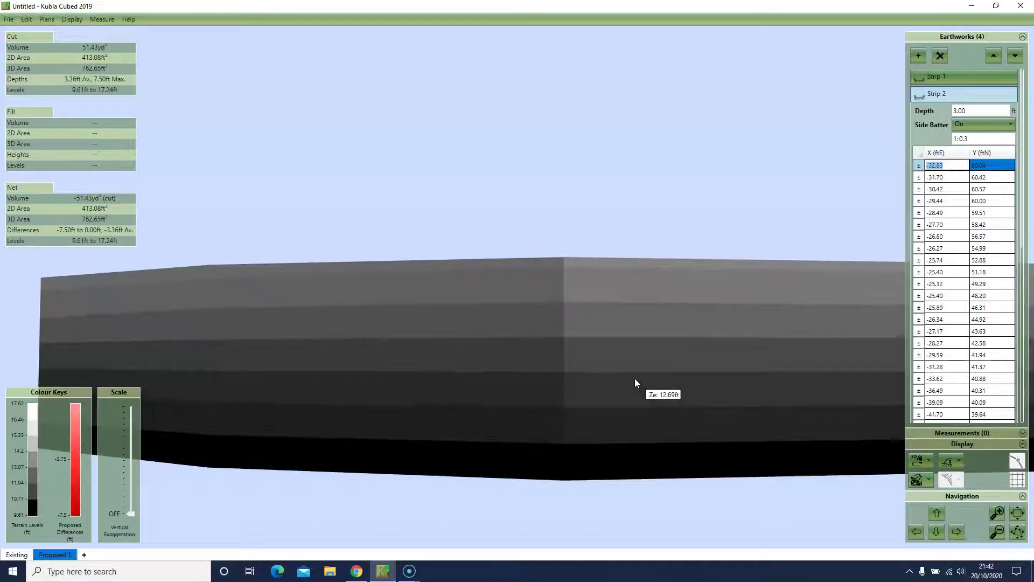
{"action": "scroll", "coordinate": [633, 378], "scroll_direction": "up", "scroll_amount": 5}
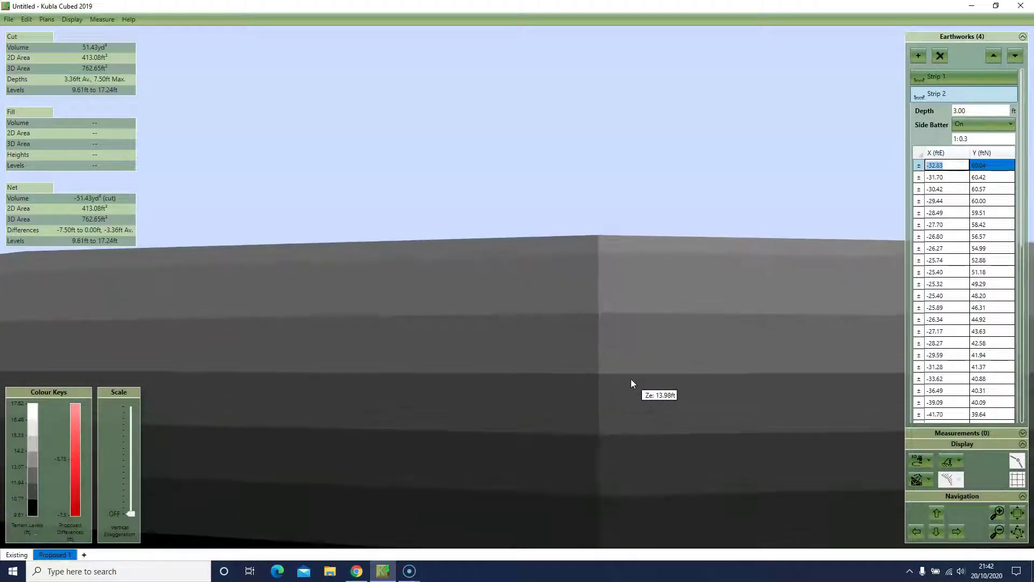
{"action": "scroll", "coordinate": [631, 381], "scroll_direction": "up", "scroll_amount": 3}
{"action": "scroll", "coordinate": [628, 380], "scroll_direction": "up", "scroll_amount": 3}
{"action": "left_click_drag", "start_coordinate": [627, 383], "coordinate": [730, 367]}
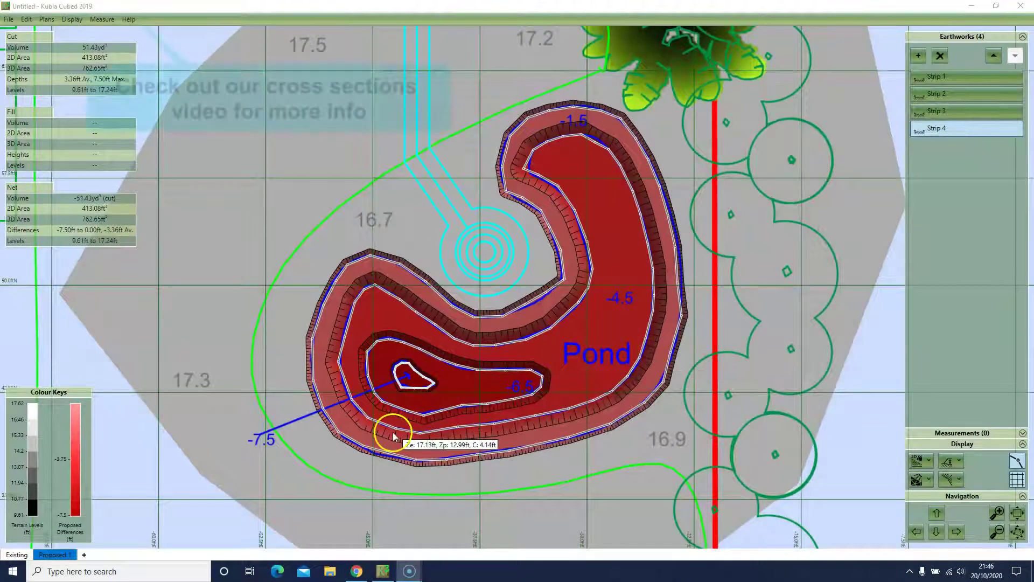
Step: Draw a west-to-east cross section through the pond, view its profile graph, then start adding a Platform earthwork
{"action": "left_click", "coordinate": [961, 434]}
{"action": "left_click", "coordinate": [925, 72]}
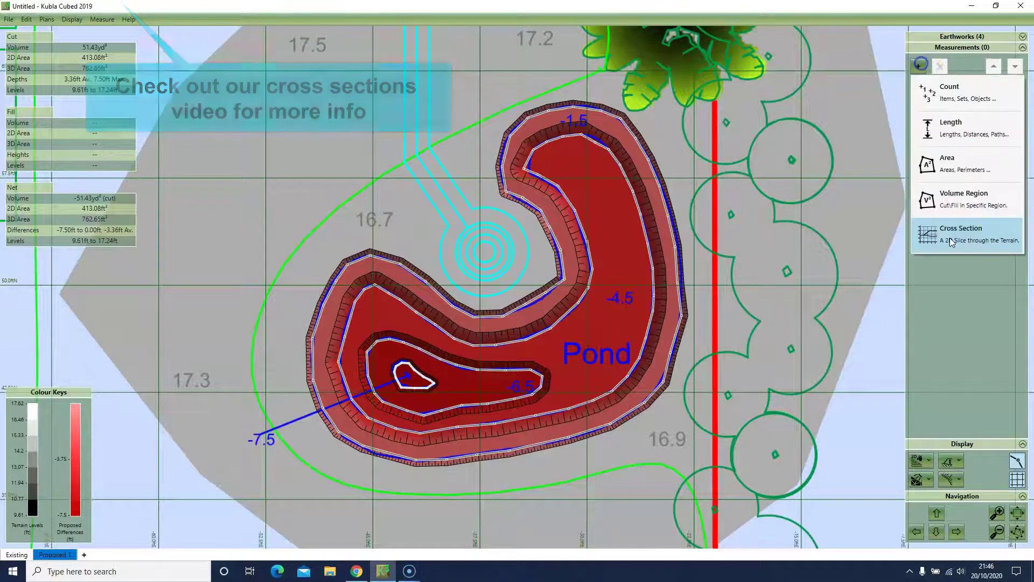
{"action": "left_click", "coordinate": [910, 286]}
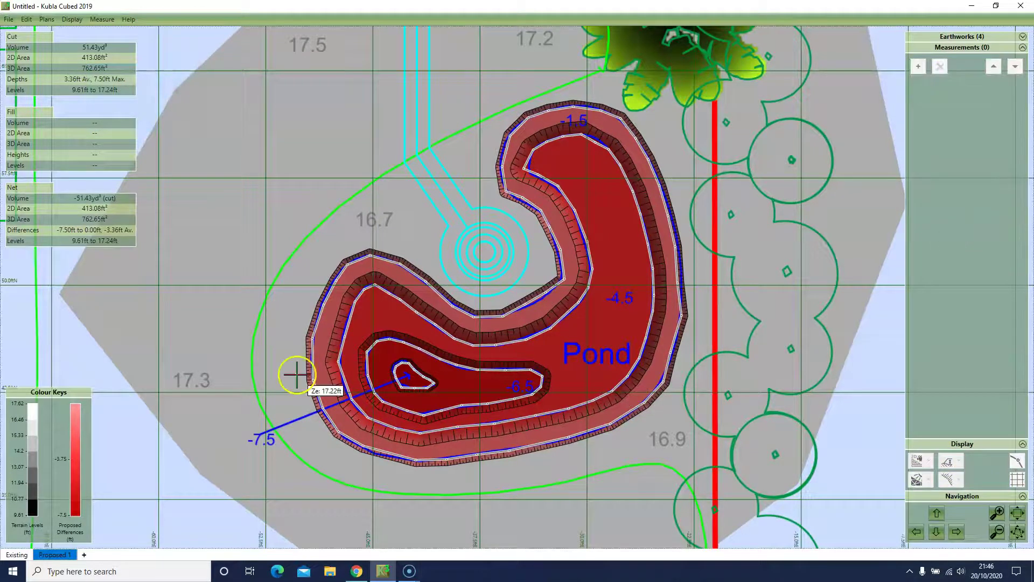
{"action": "left_click", "coordinate": [296, 374]}
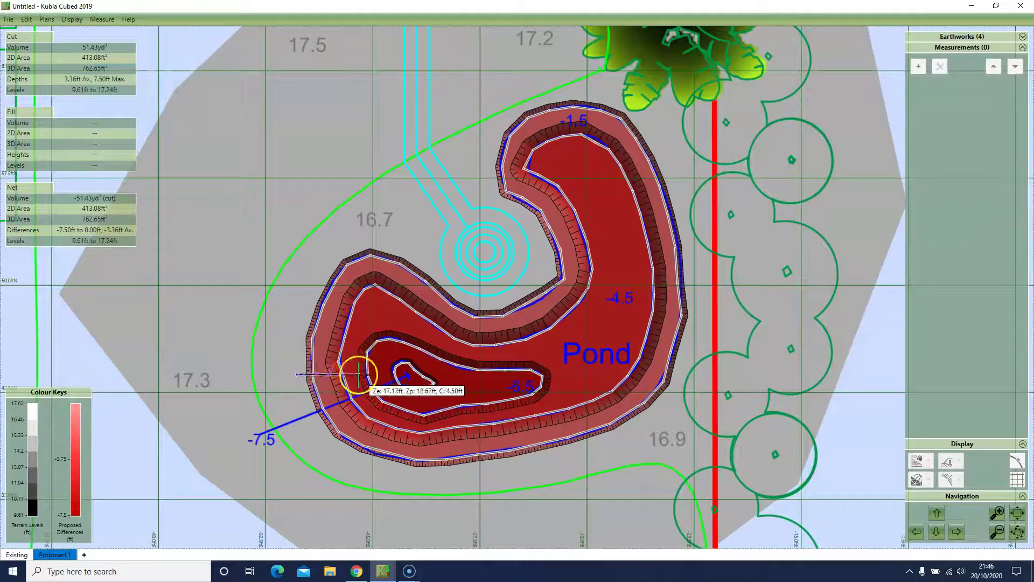
{"action": "left_click", "coordinate": [727, 366]}
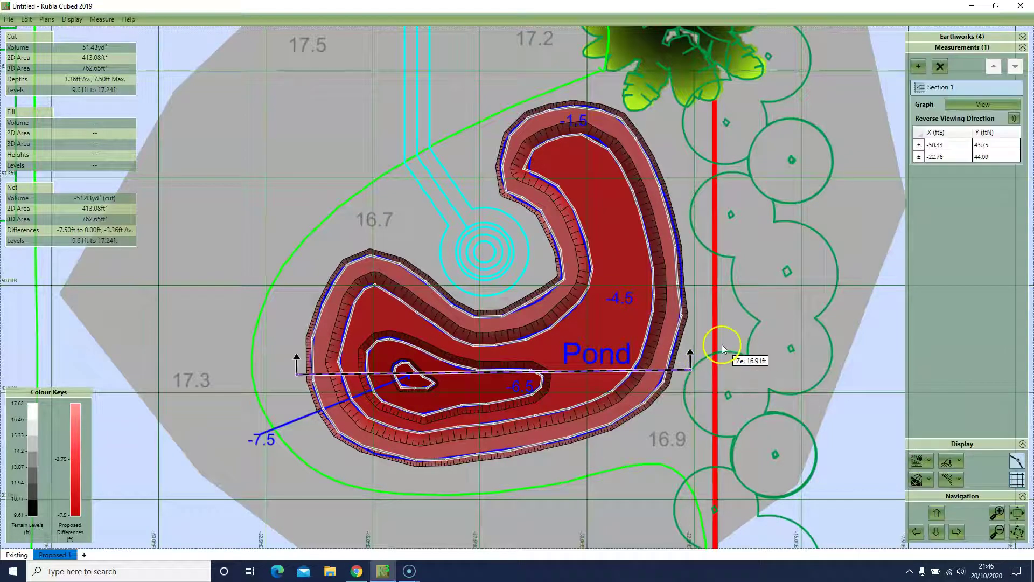
{"action": "left_click", "coordinate": [953, 108]}
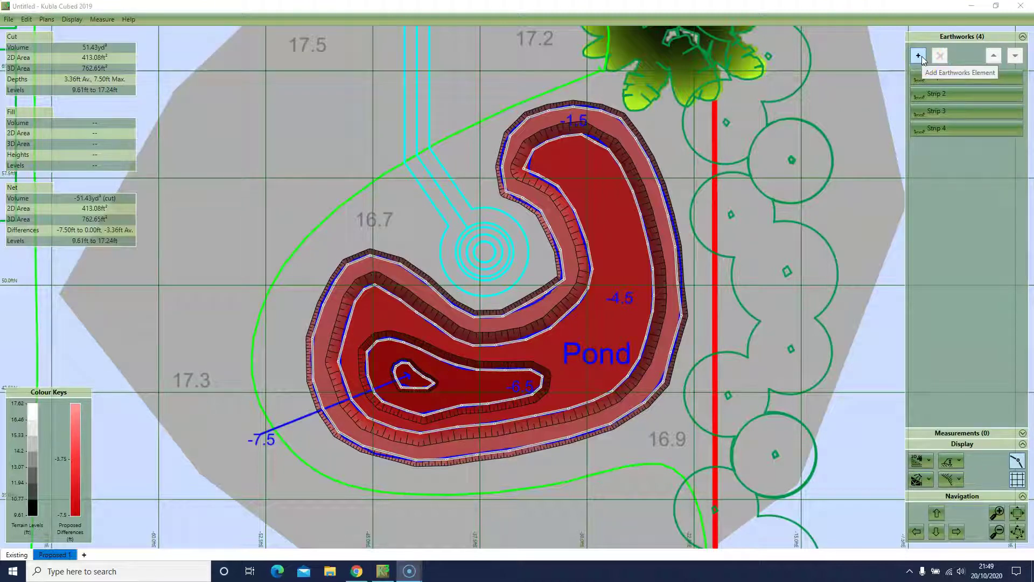
{"action": "left_click", "coordinate": [918, 56]}
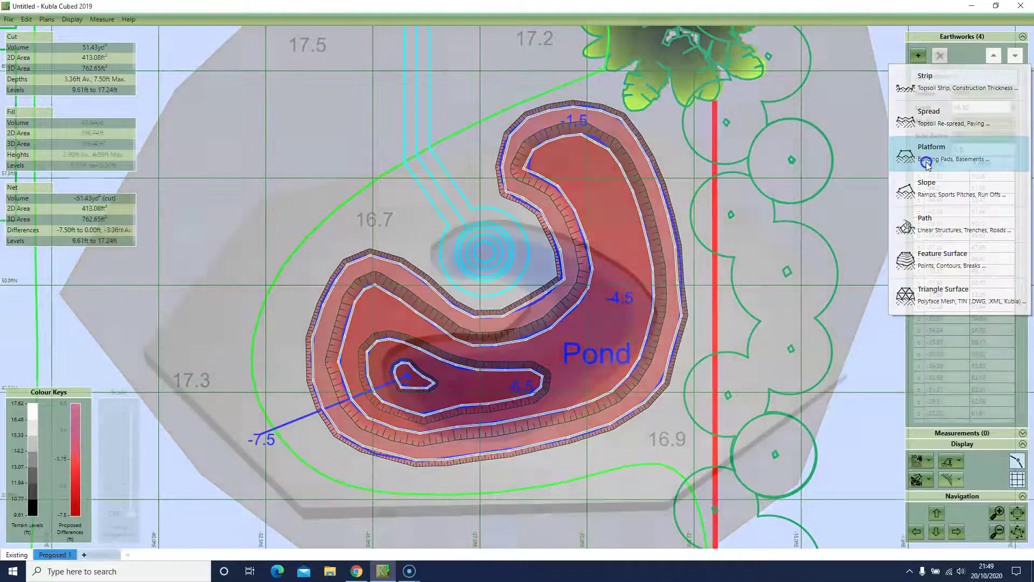